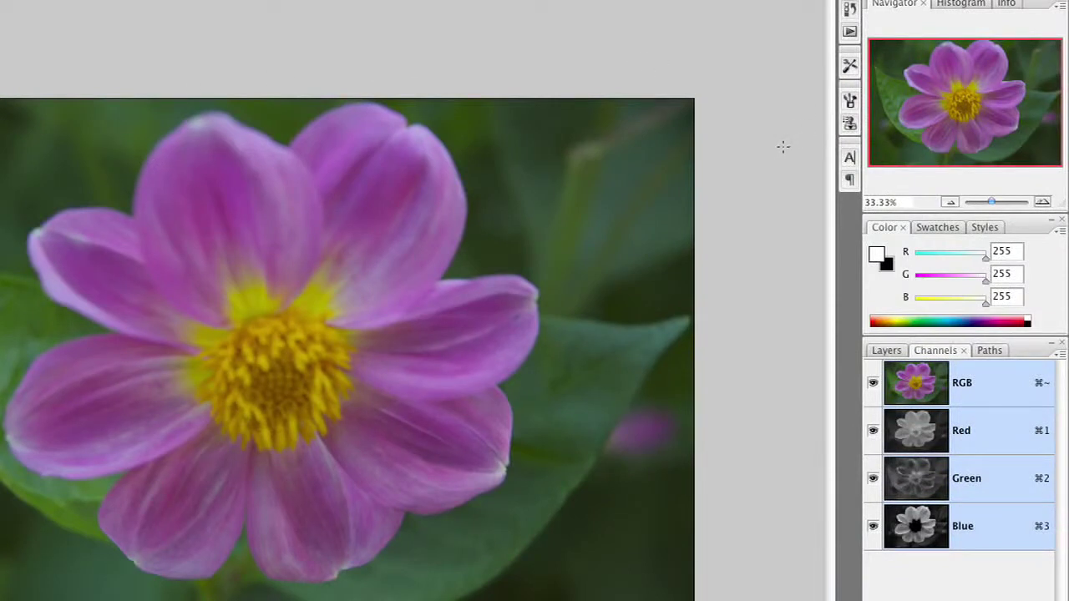
- Duplicate the Red channel as a new channel named 'Selection' and display only that channel
{"action": "left_click", "coordinate": [923, 432]}
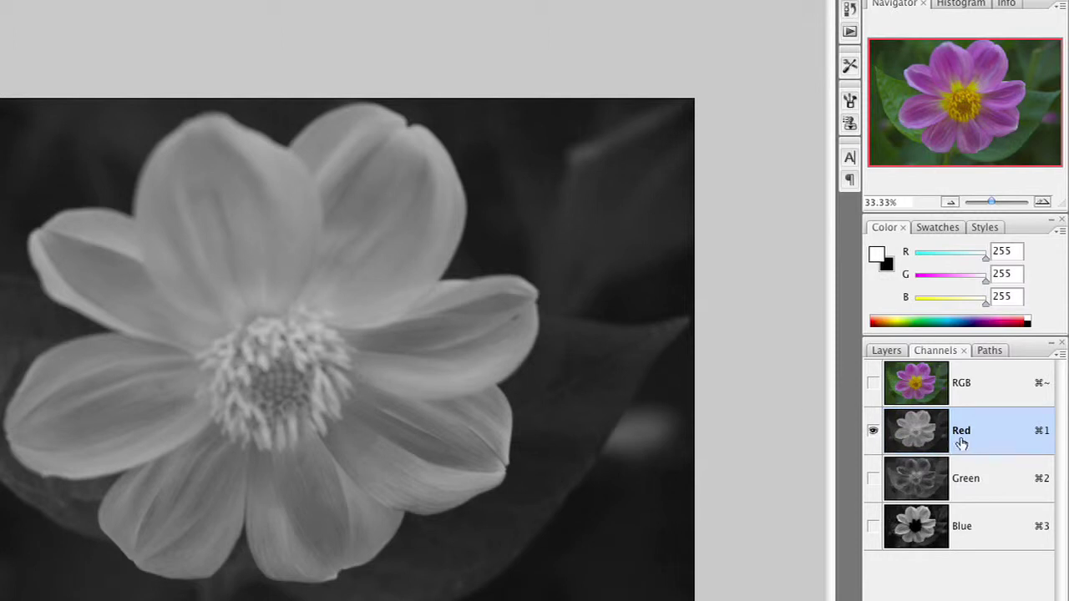
{"action": "right_click", "coordinate": [987, 432]}
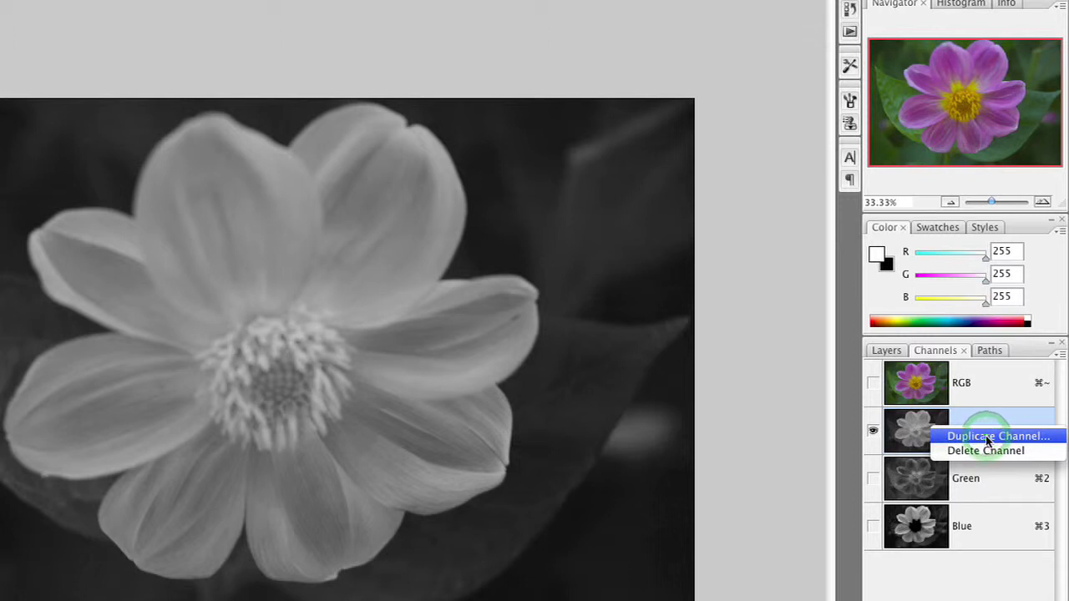
{"action": "left_click", "coordinate": [988, 437]}
{"action": "type", "text": "Selection"}
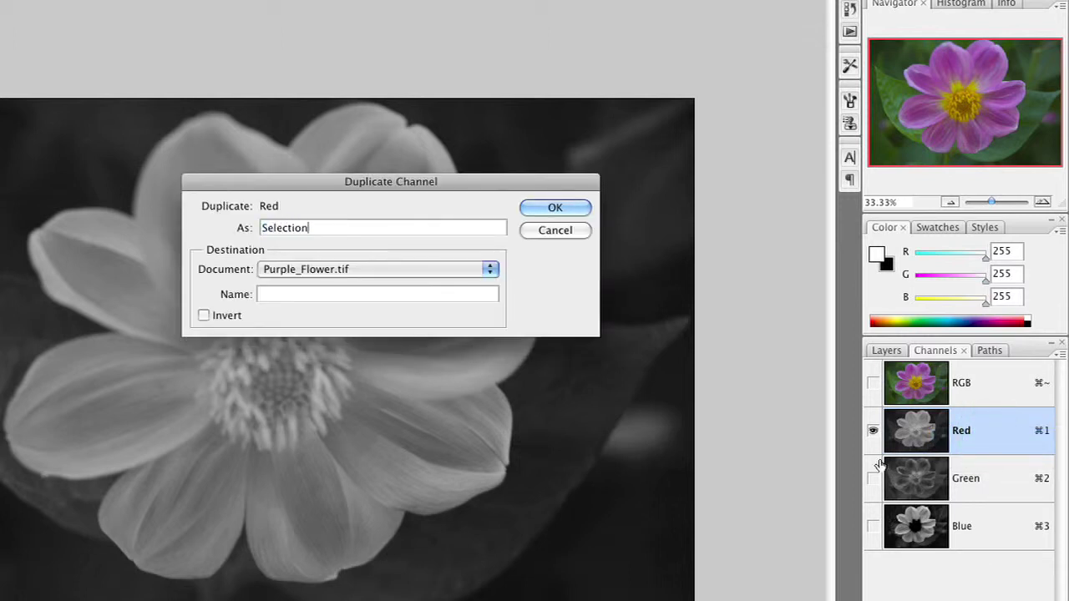
{"action": "key", "text": "Return"}
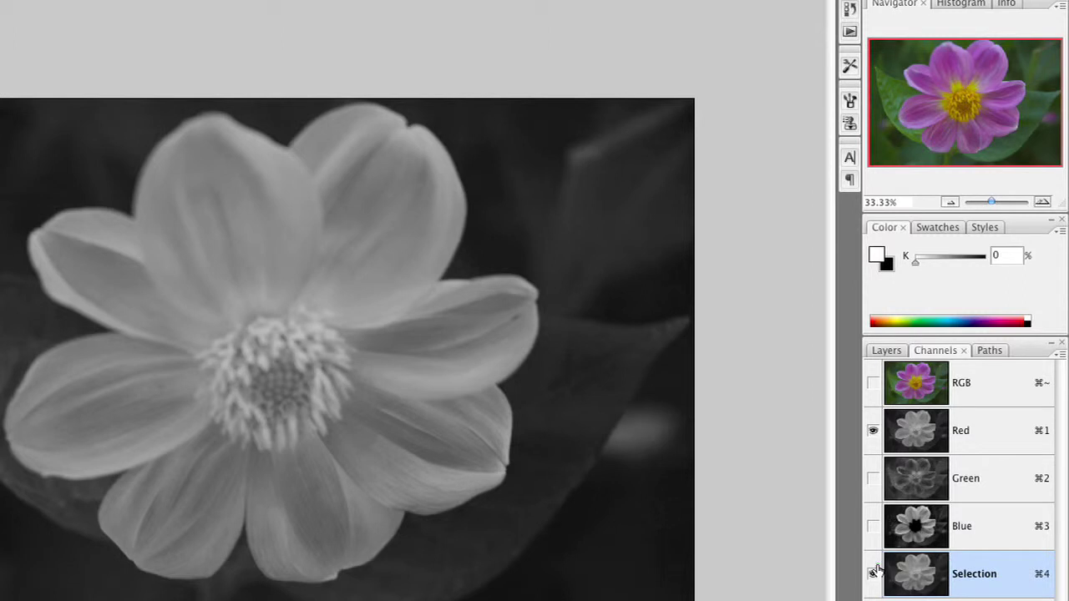
{"action": "left_click", "coordinate": [873, 573]}
{"action": "left_click", "coordinate": [873, 430]}
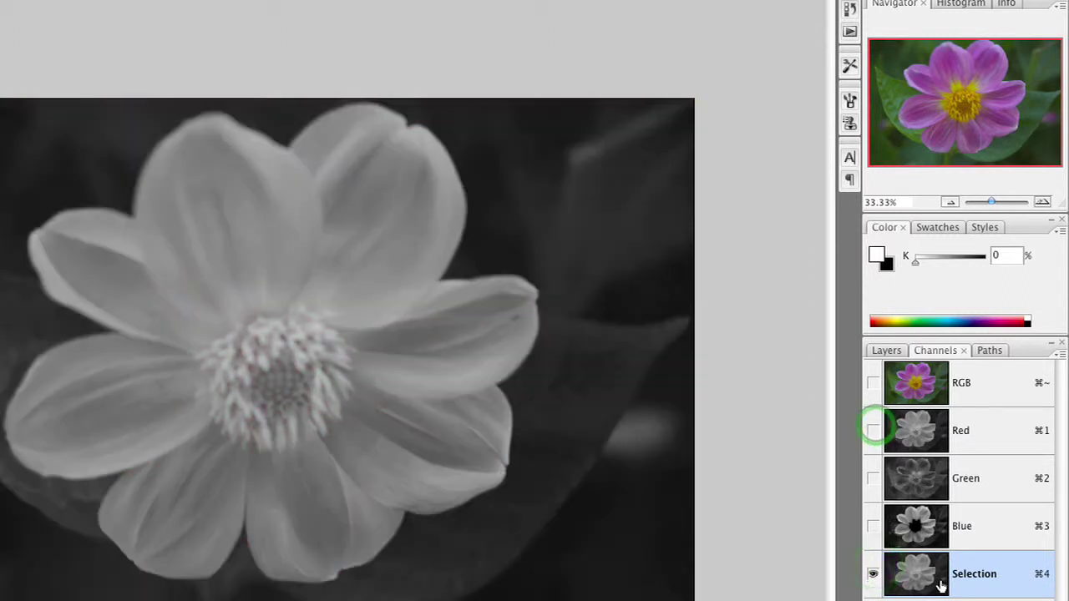
- Apply Levels with input values 63, 1.24 and 117 to the Selection channel
{"action": "key", "text": "super+l"}
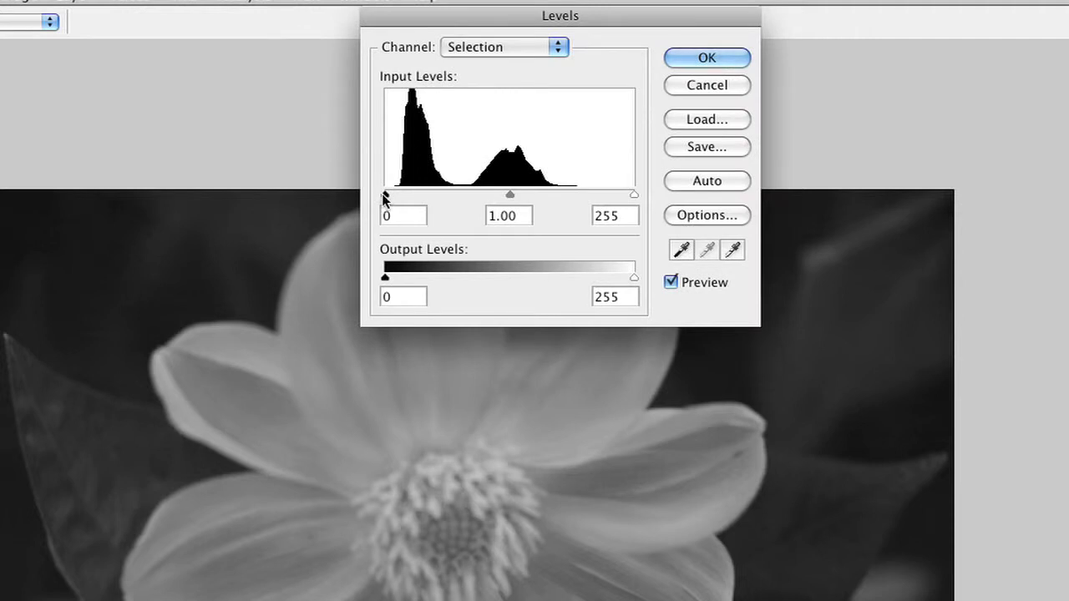
{"action": "left_click_drag", "start_coordinate": [390, 196], "coordinate": [446, 197]}
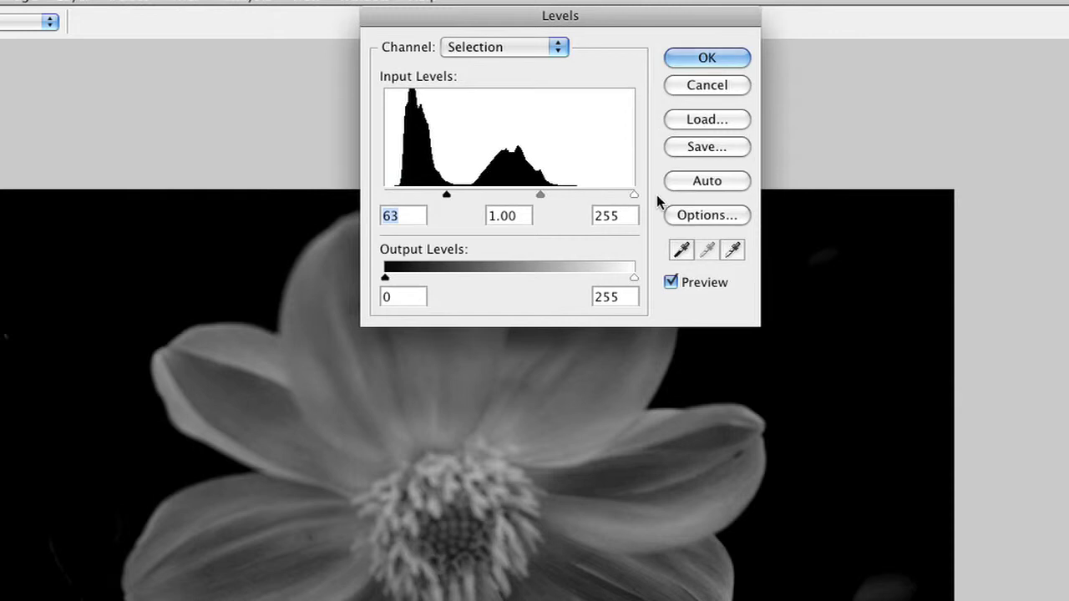
{"action": "left_click_drag", "start_coordinate": [634, 194], "coordinate": [499, 198]}
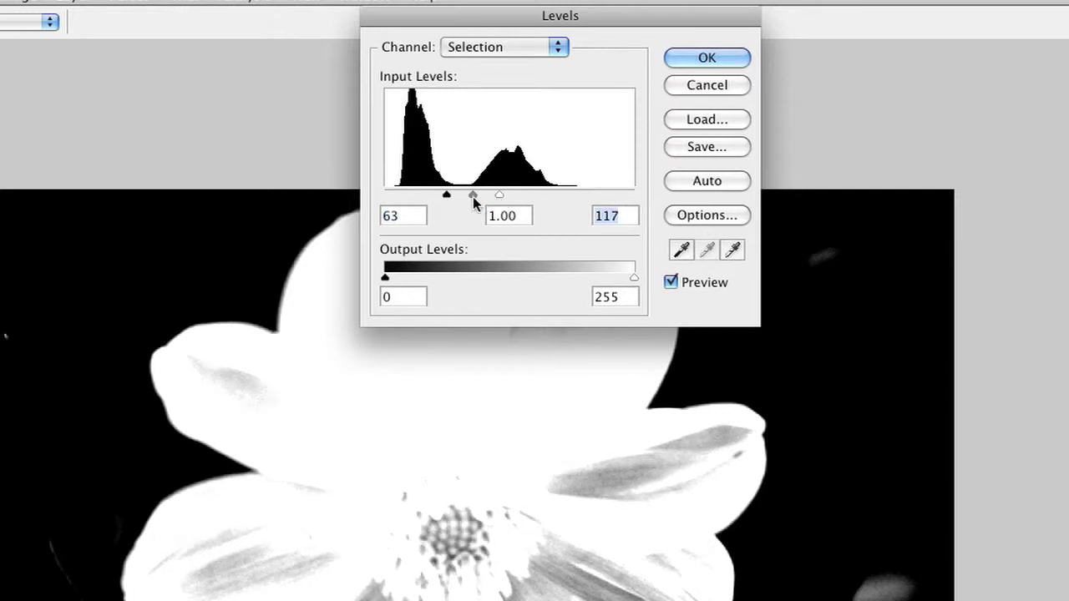
{"action": "left_click_drag", "start_coordinate": [473, 196], "coordinate": [469, 197]}
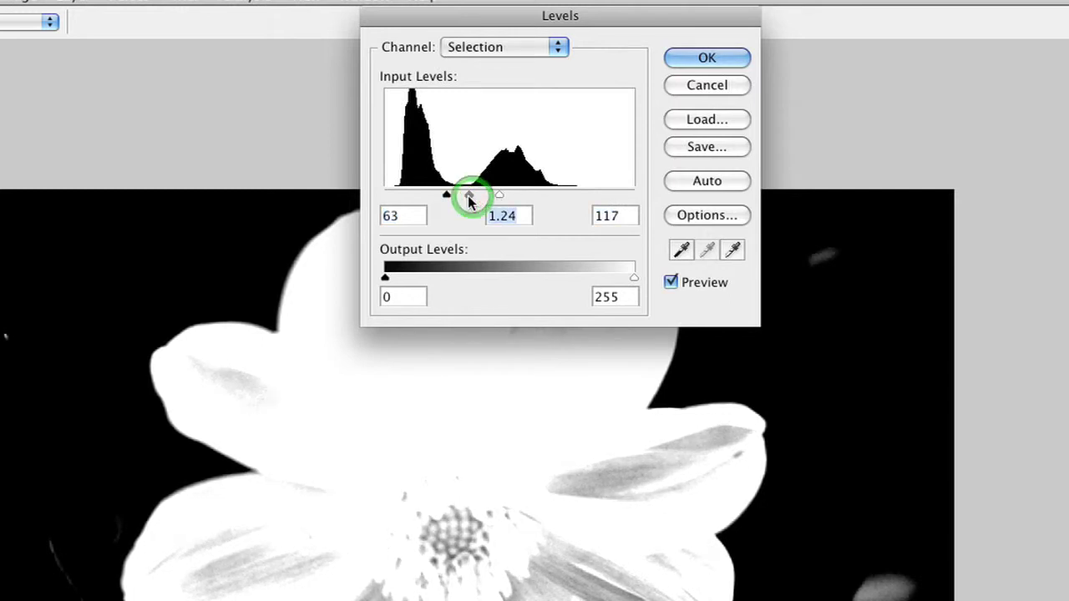
{"action": "left_click", "coordinate": [705, 59]}
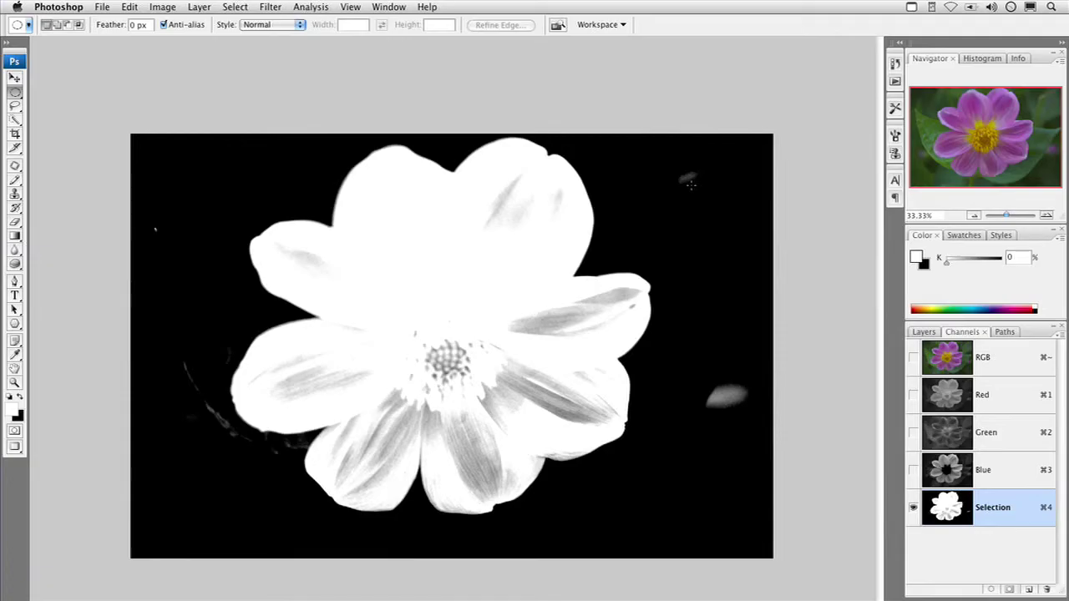
{"action": "key", "text": "b"}
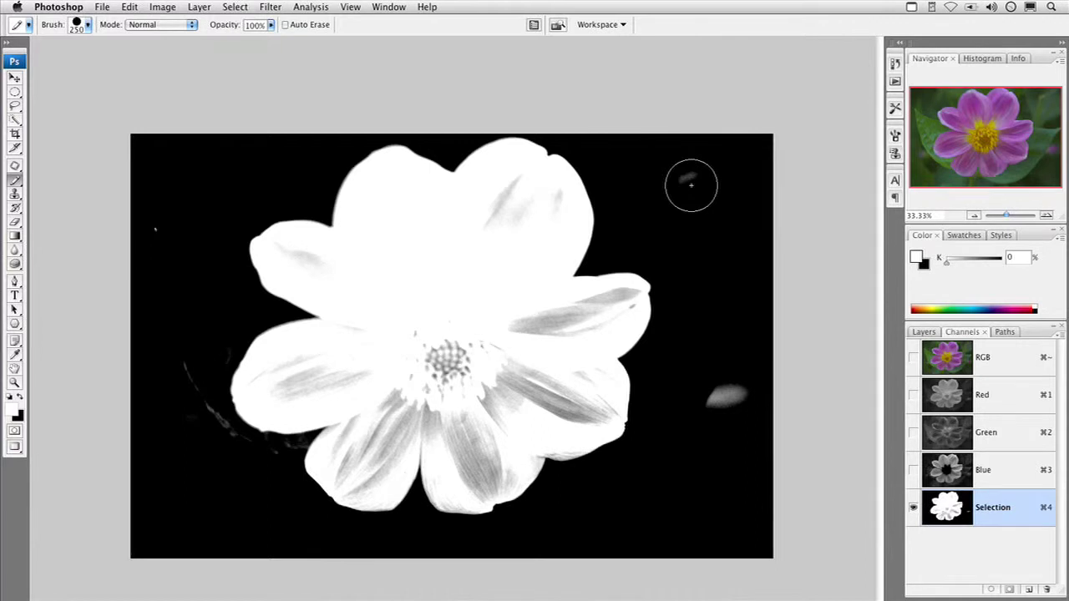
- Brush black over the grey specks in the background around the flower
{"action": "key", "text": "shift+b"}
{"action": "key", "text": "shift+b"}
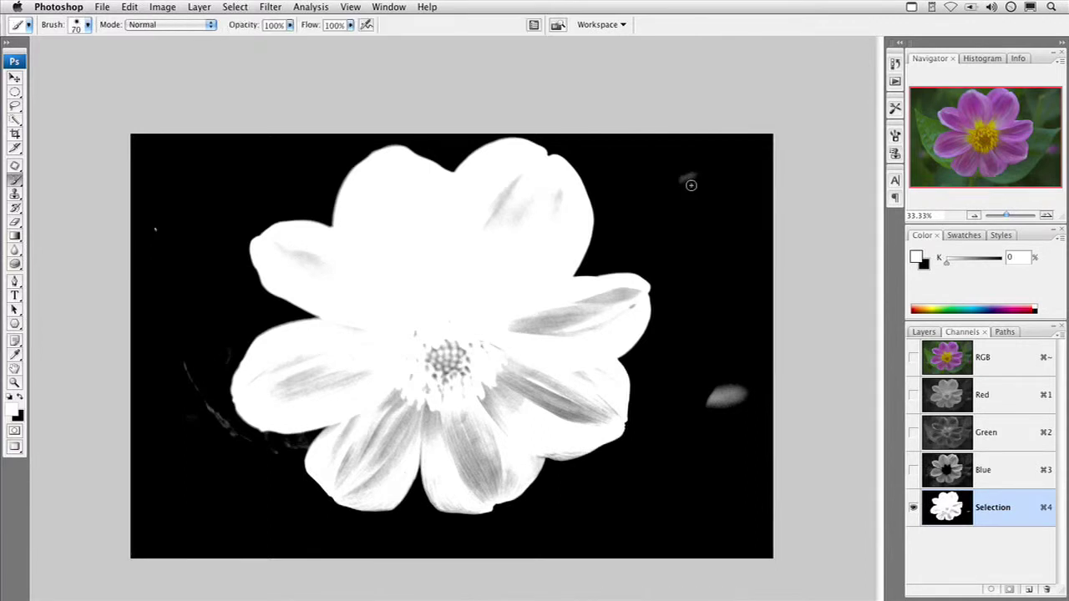
{"action": "key", "text": "x"}
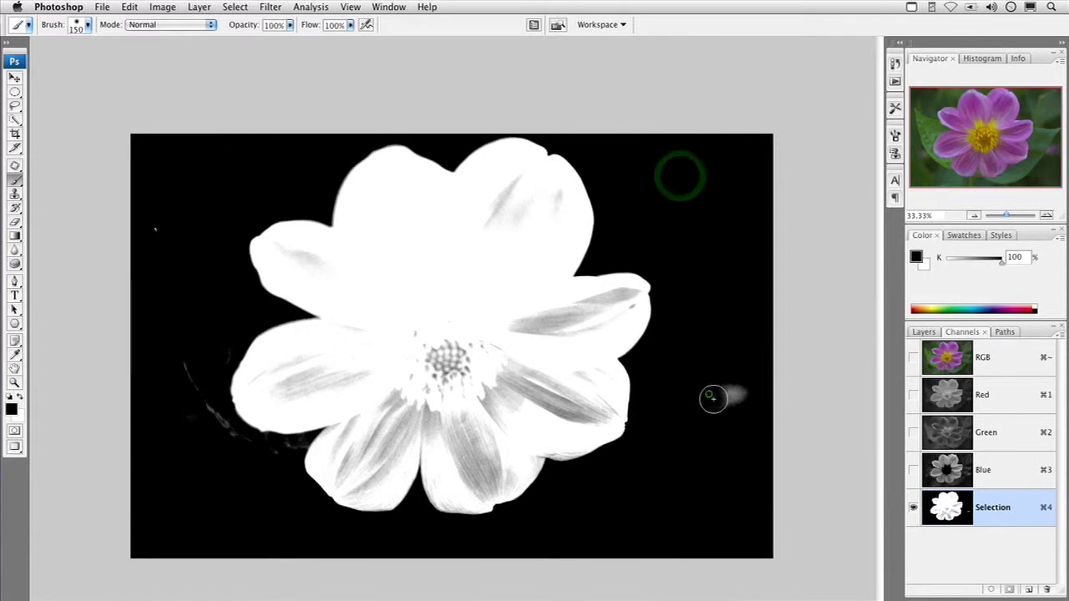
{"action": "left_click_drag", "start_coordinate": [710, 395], "coordinate": [732, 413]}
{"action": "left_click", "coordinate": [178, 368]}
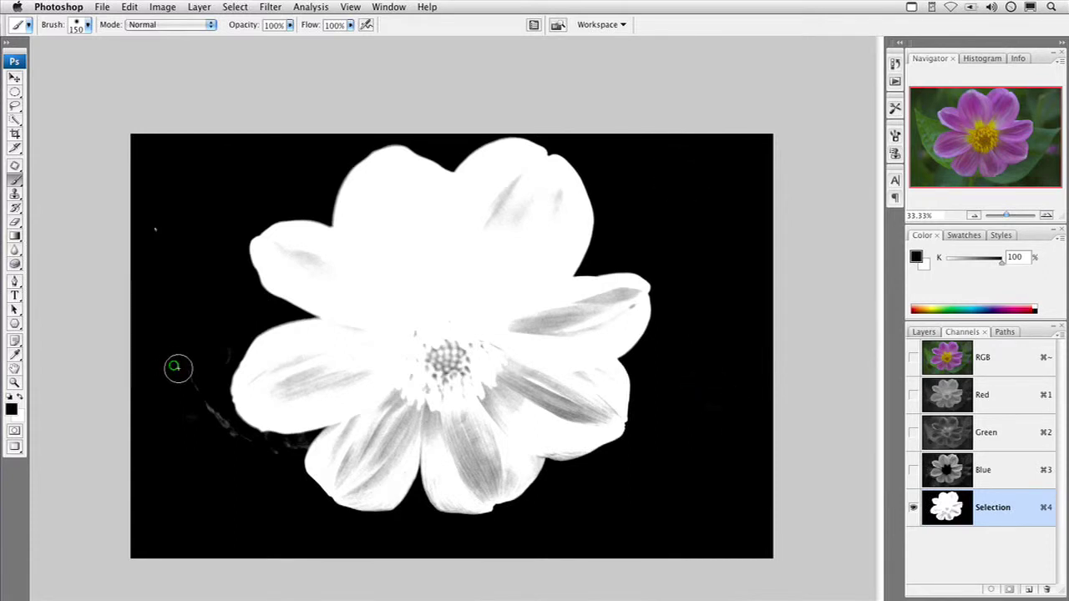
{"action": "left_click_drag", "start_coordinate": [203, 408], "coordinate": [251, 448]}
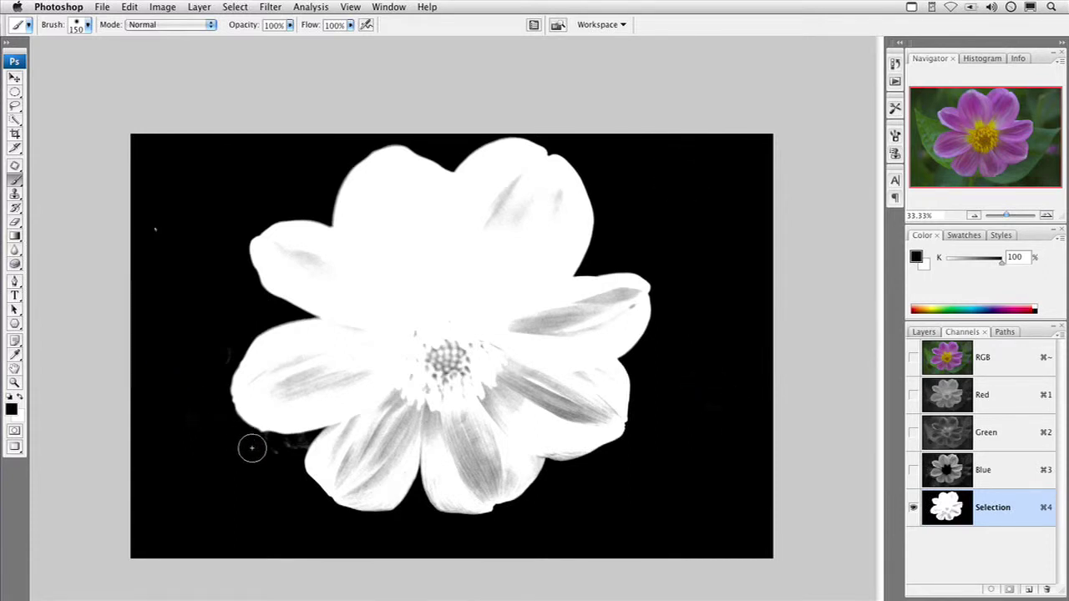
{"action": "left_click", "coordinate": [150, 223]}
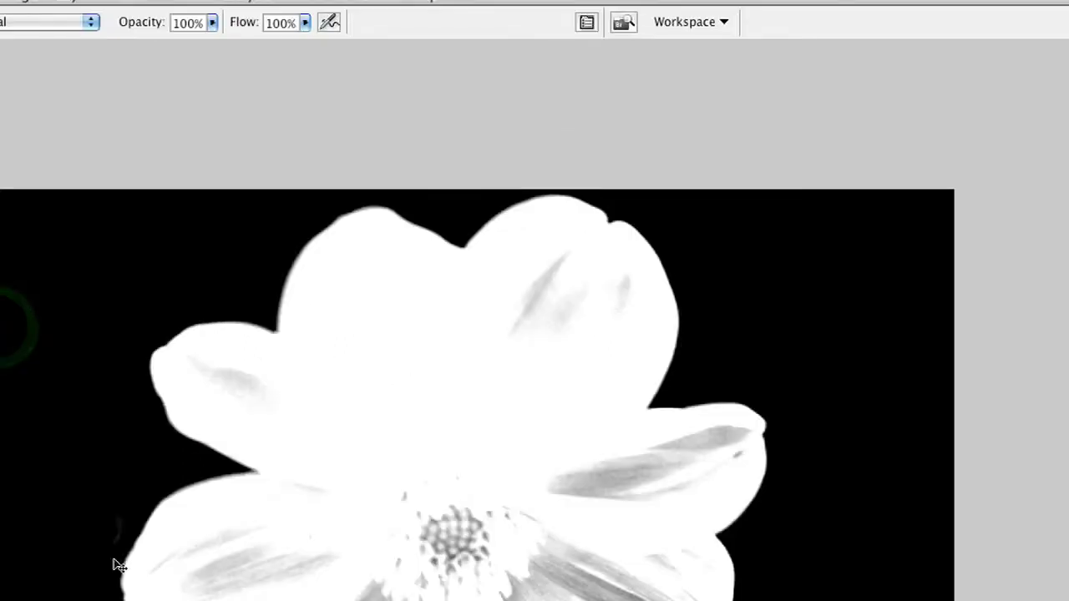
{"action": "key", "text": "super+l"}
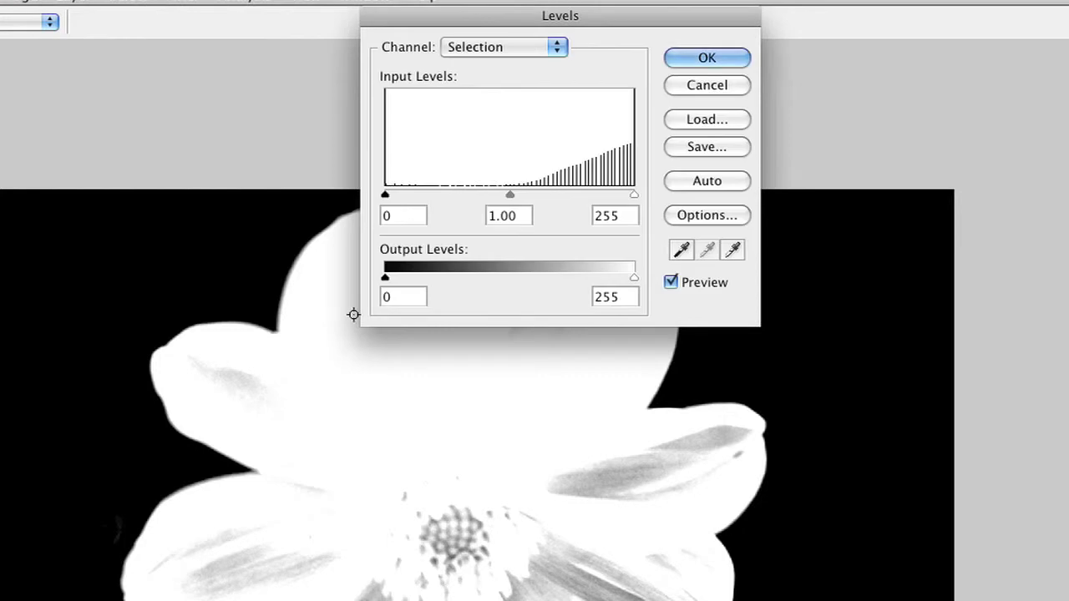
- Apply a second Levels pass with white point 136 and gamma 0.28
{"action": "left_click_drag", "start_coordinate": [615, 195], "coordinate": [533, 204]}
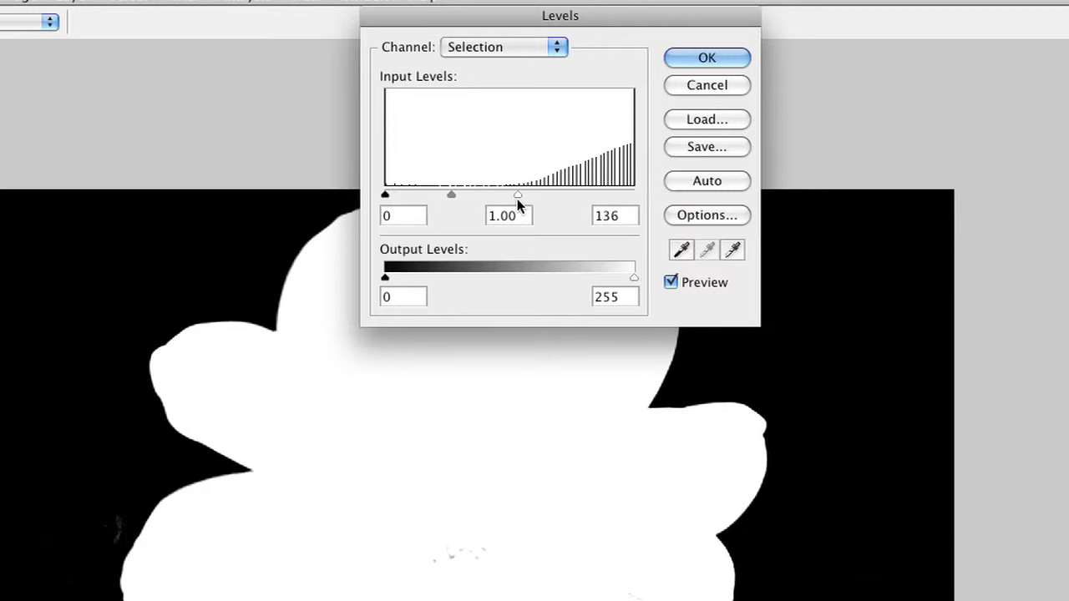
{"action": "left_click_drag", "start_coordinate": [518, 199], "coordinate": [493, 196]}
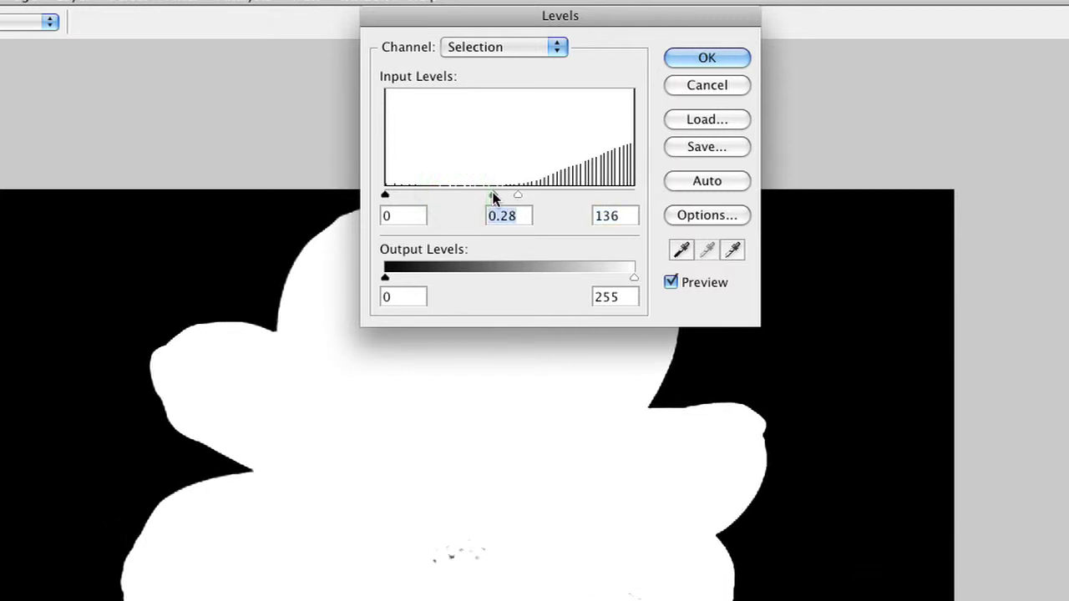
{"action": "left_click", "coordinate": [732, 57]}
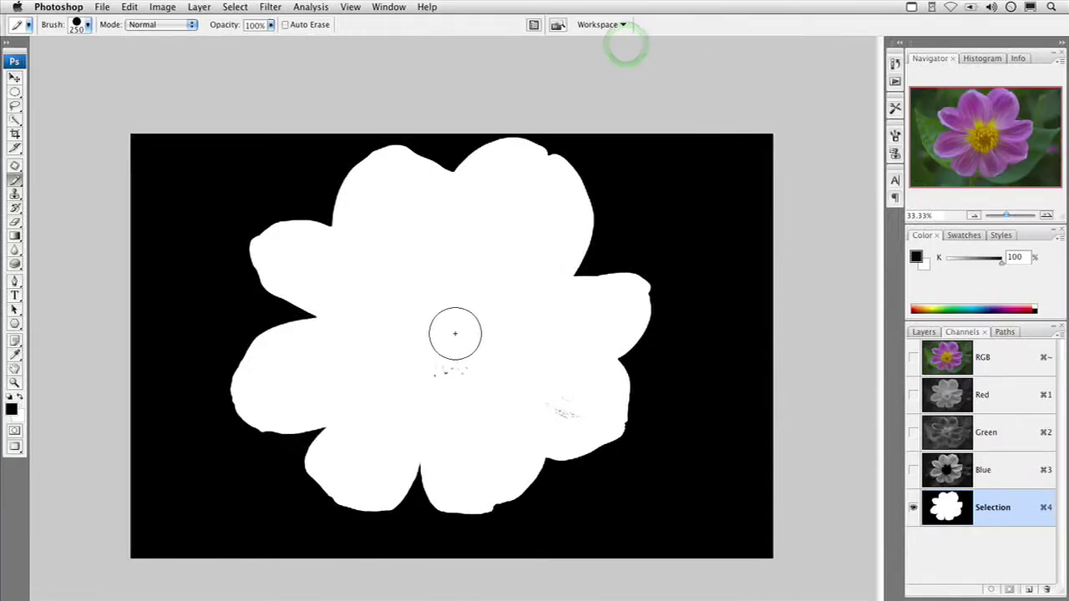
- Brush white over the grey flecks inside the flower, then load the channel as a selection
{"action": "key", "text": "x"}
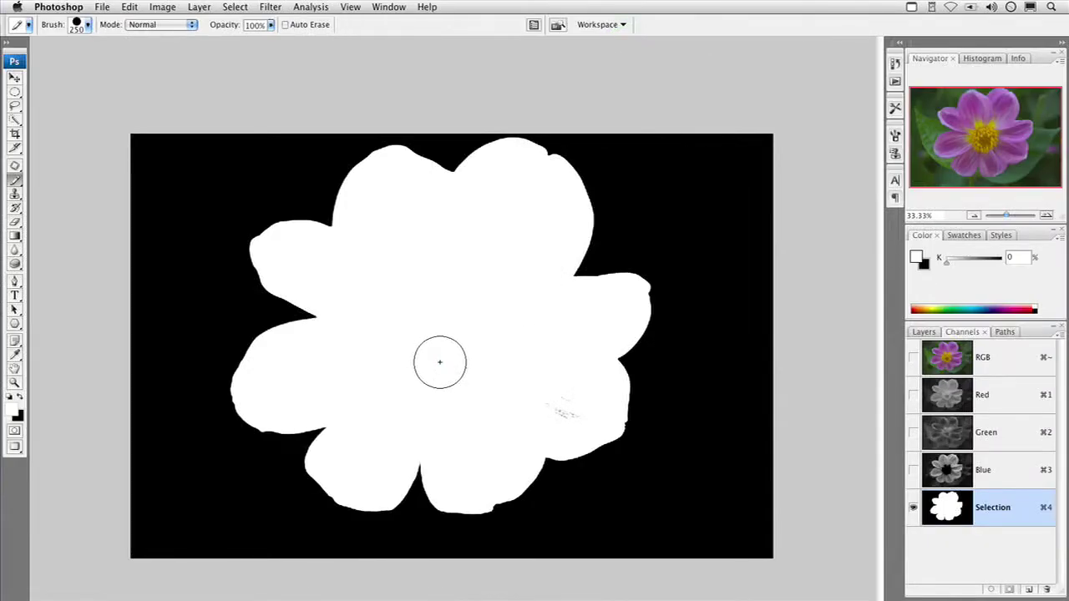
{"action": "left_click", "coordinate": [440, 361]}
{"action": "mouse_move", "coordinate": [539, 384]}
{"action": "left_mouse_down"}
{"action": "mouse_move", "coordinate": [552, 404]}
{"action": "mouse_move", "coordinate": [573, 401]}
{"action": "left_mouse_up"}
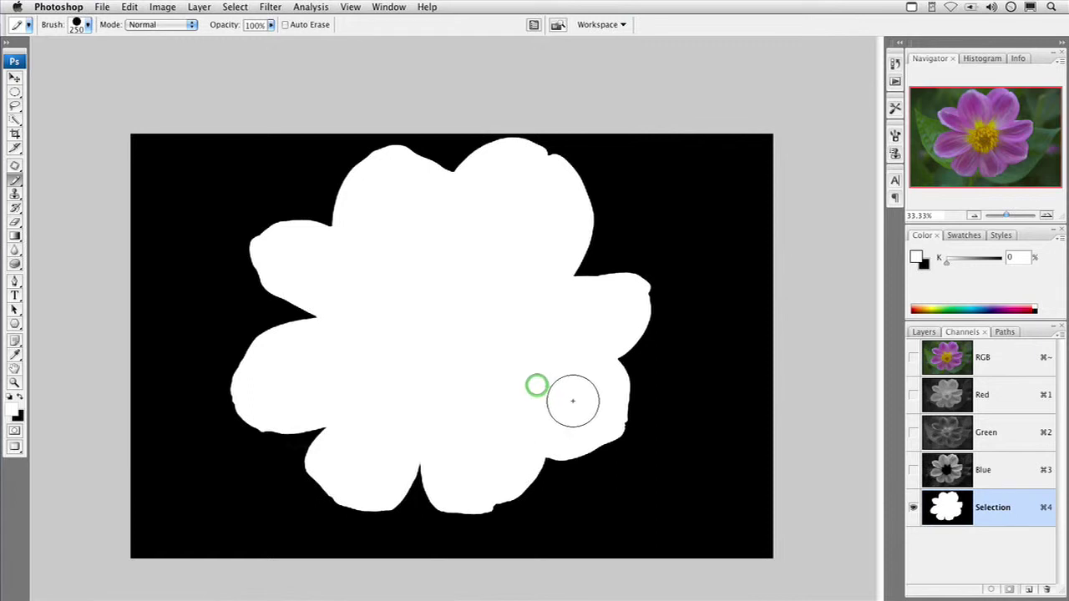
{"action": "left_click", "coordinate": [587, 406]}
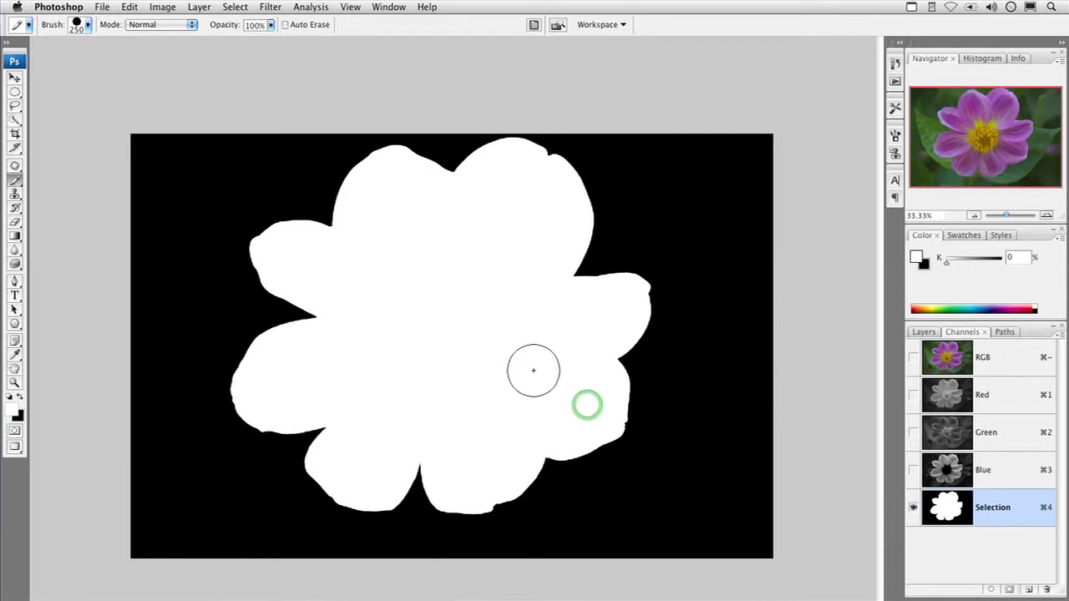
{"action": "left_click", "coordinate": [349, 388]}
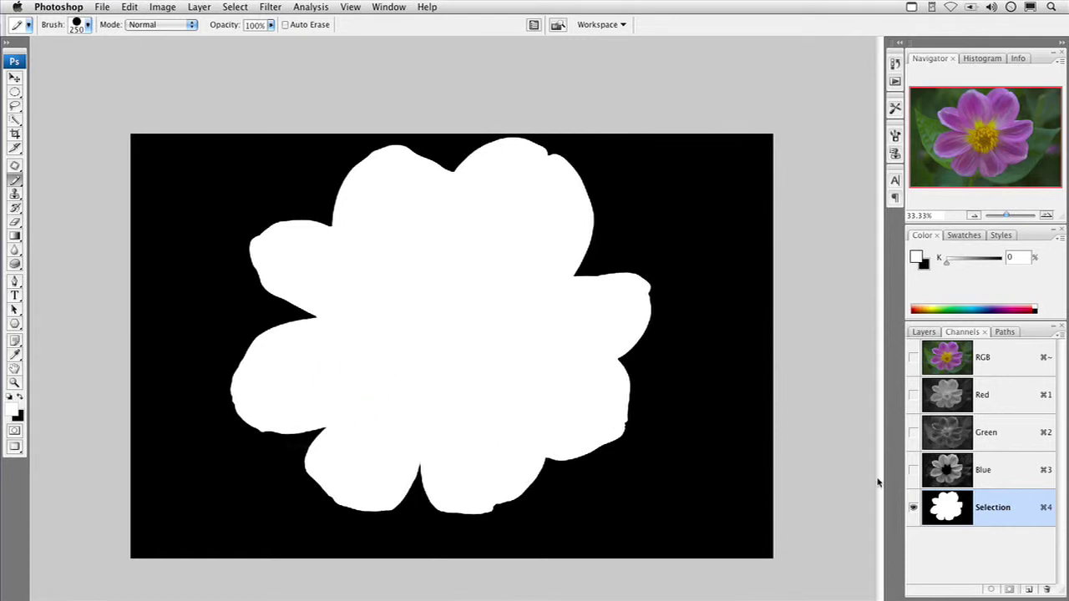
{"action": "left_click", "coordinate": [953, 513], "text": "super"}
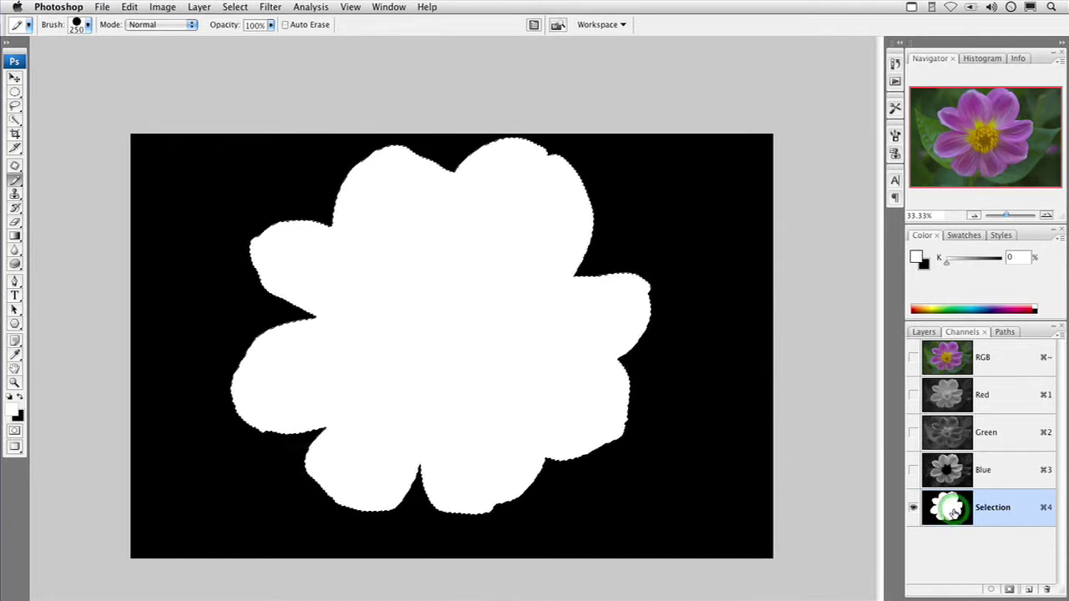
- Return to the RGB composite, delete the Selection channel, and open Refine Edge for the flower
{"action": "left_click", "coordinate": [913, 357]}
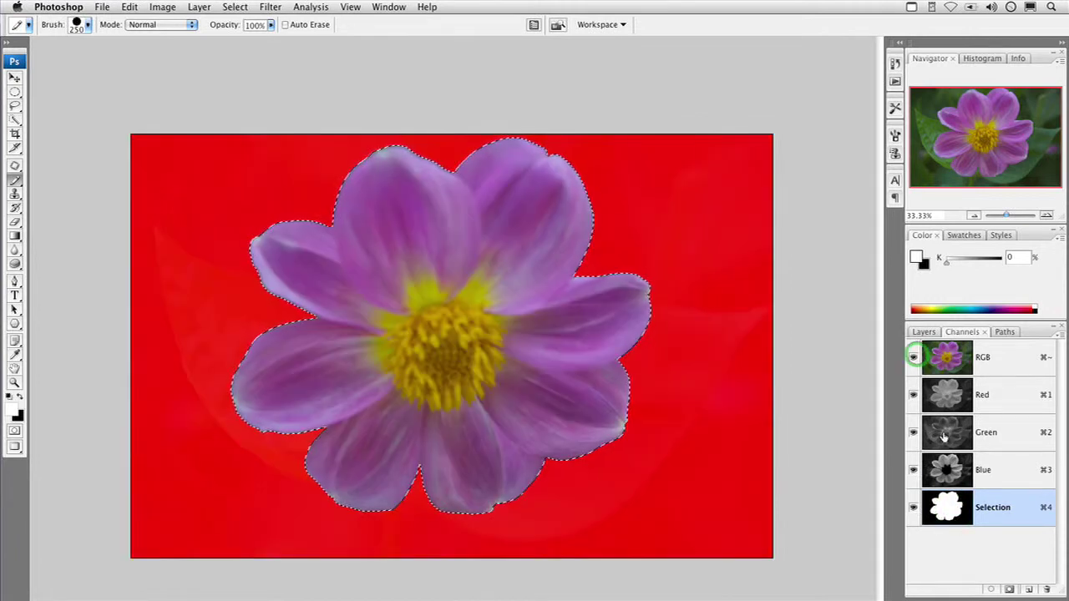
{"action": "left_click_drag", "start_coordinate": [959, 508], "coordinate": [1044, 589]}
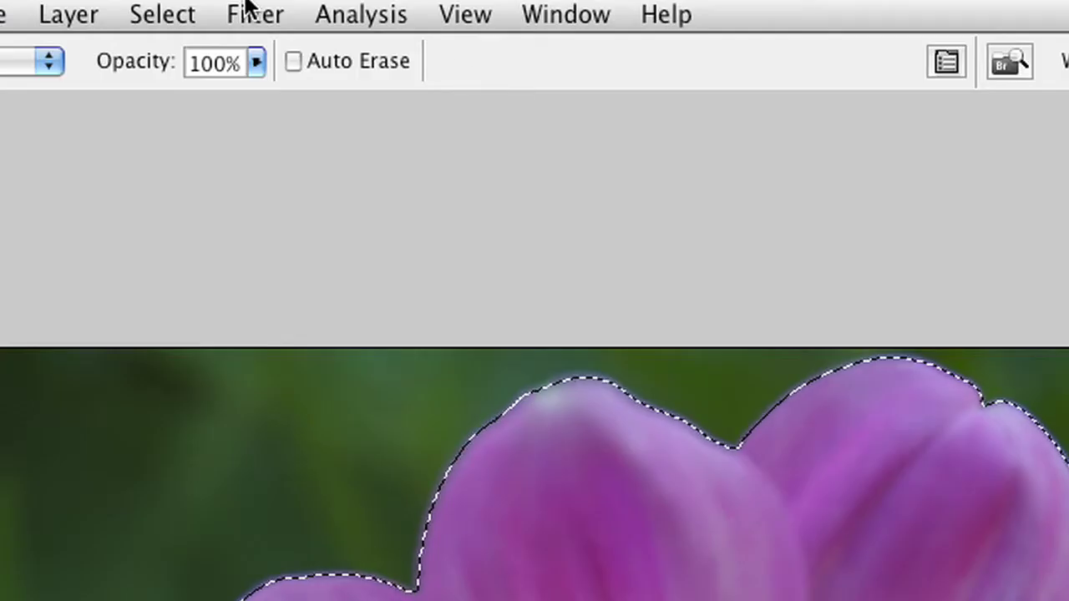
{"action": "left_click", "coordinate": [237, 7]}
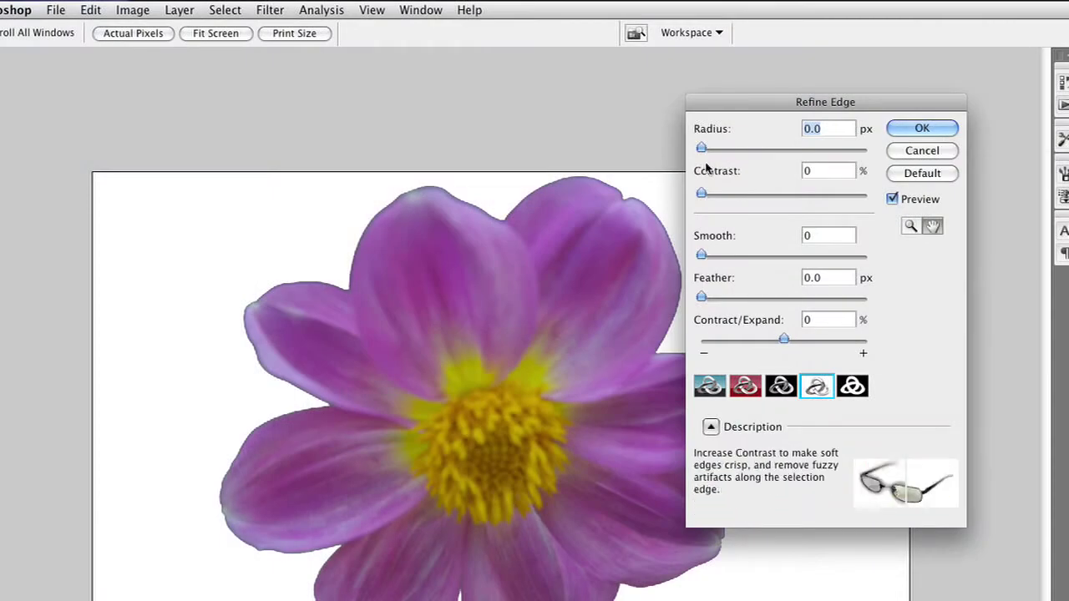
{"action": "mouse_move", "coordinate": [710, 148]}
{"action": "left_click_drag", "start_coordinate": [757, 109], "coordinate": [815, 99]}
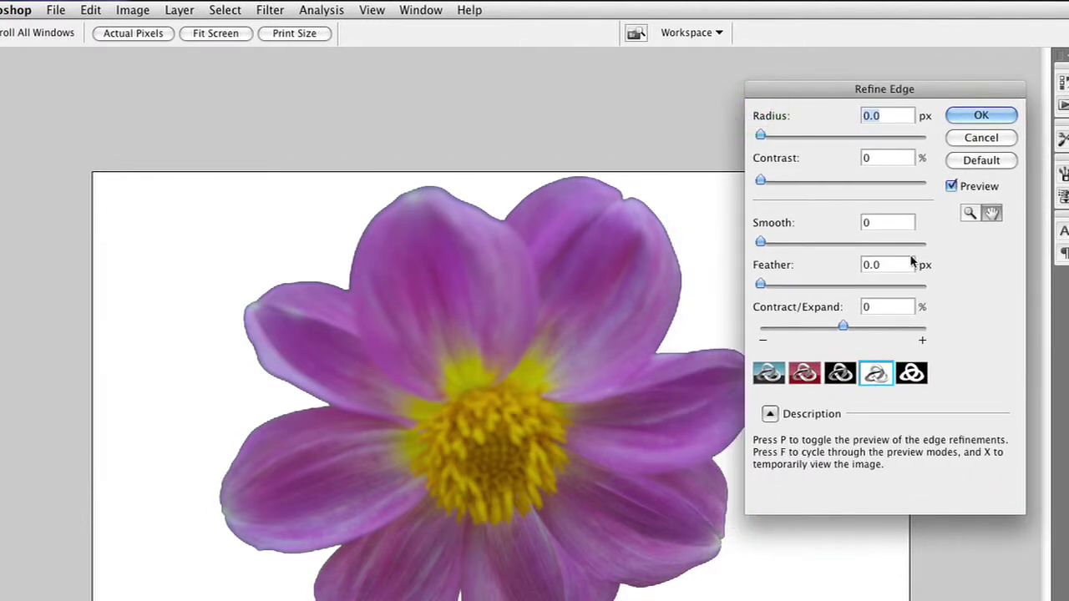
{"action": "left_click", "coordinate": [769, 413]}
{"action": "left_click", "coordinate": [770, 414]}
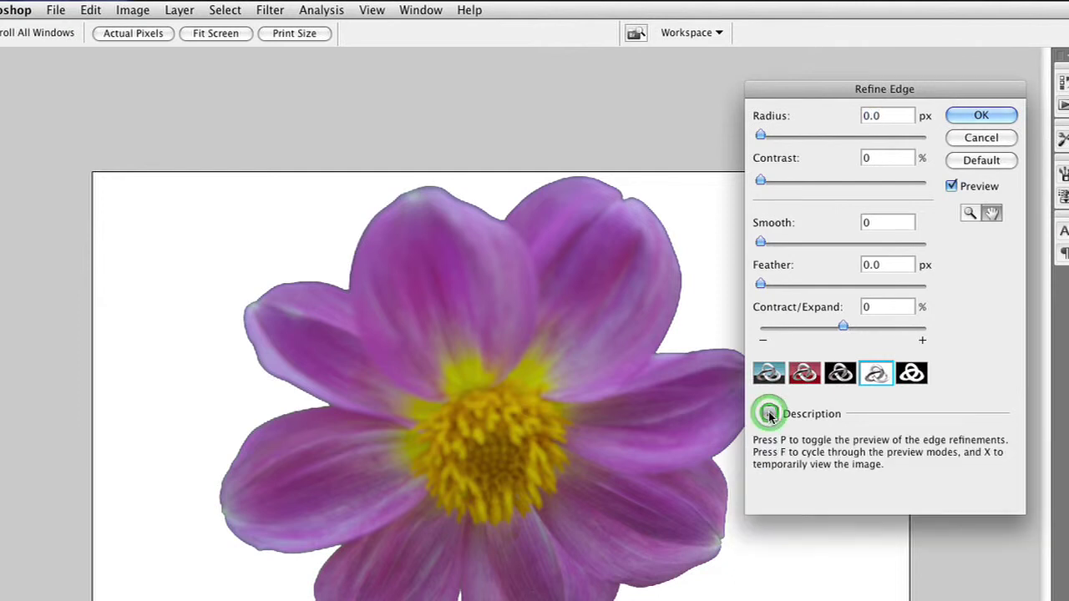
- Set the Refine Edge Radius to 34.7 px and Contrast to 34%
{"action": "key", "text": "super+equal"}
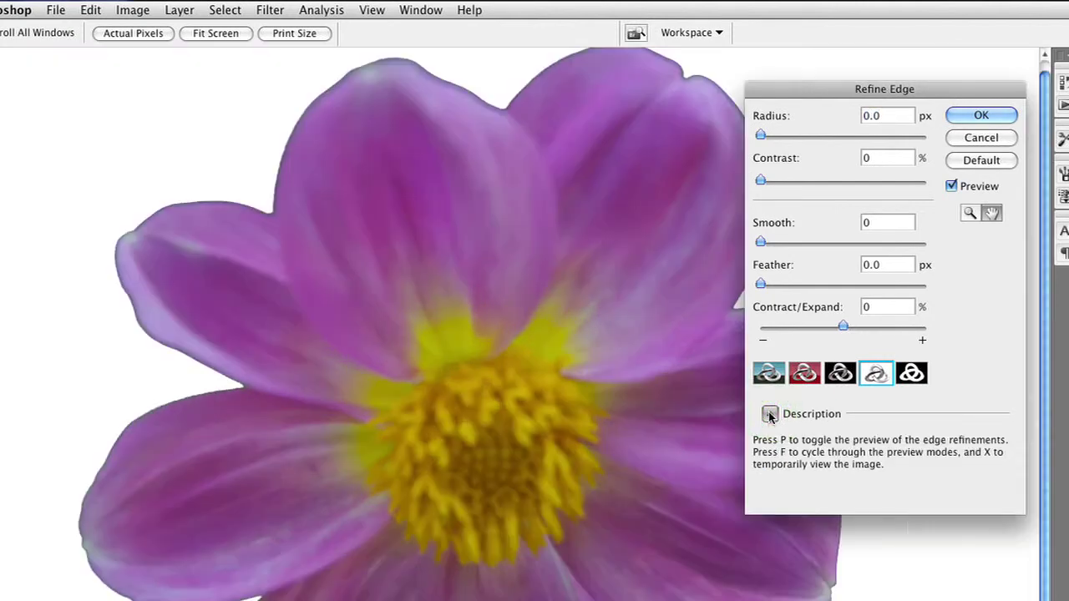
{"action": "key", "text": "super+equal"}
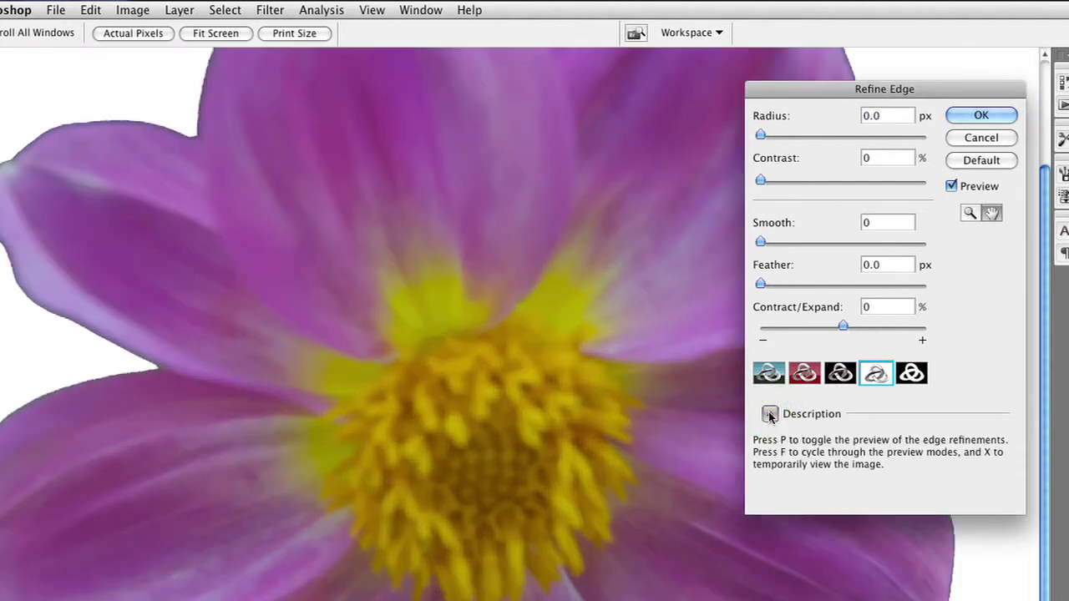
{"action": "left_click_drag", "start_coordinate": [494, 375], "coordinate": [590, 595]}
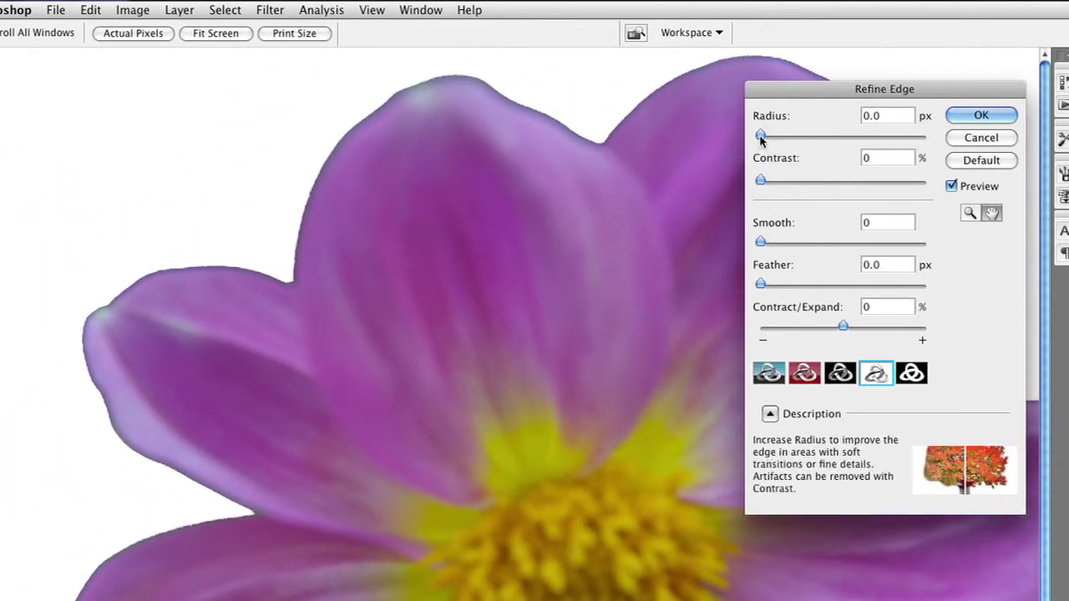
{"action": "left_click_drag", "start_coordinate": [777, 139], "coordinate": [790, 138]}
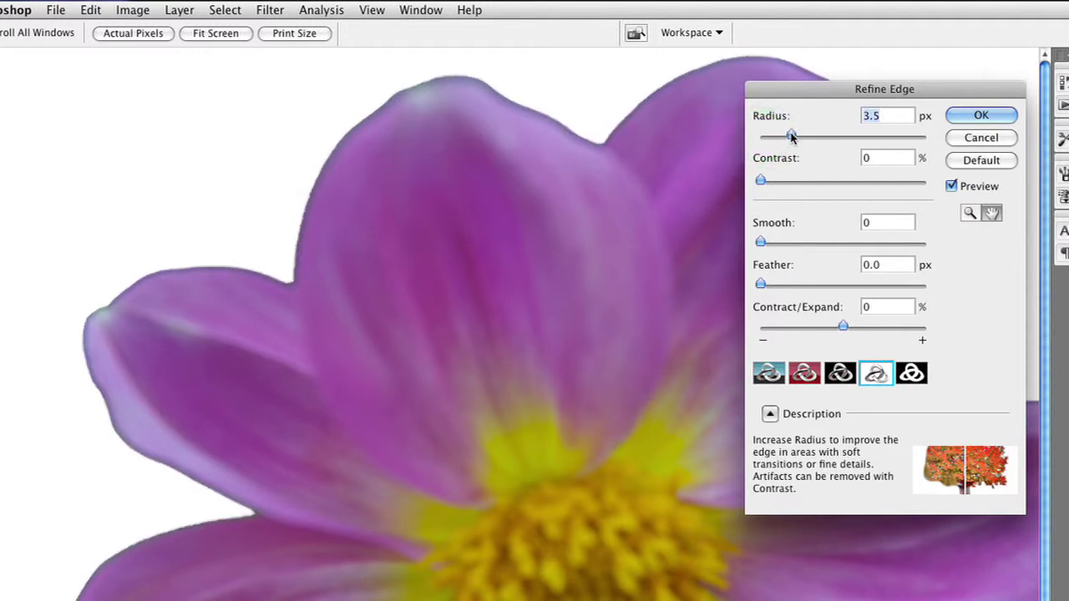
{"action": "left_click_drag", "start_coordinate": [809, 136], "coordinate": [834, 136]}
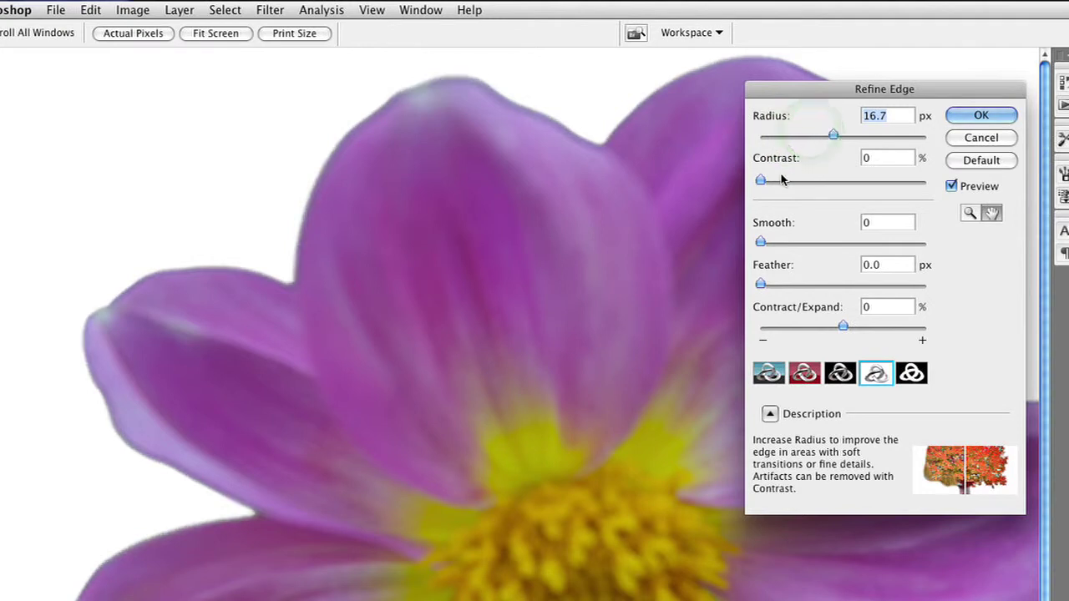
{"action": "left_click_drag", "start_coordinate": [774, 184], "coordinate": [817, 180]}
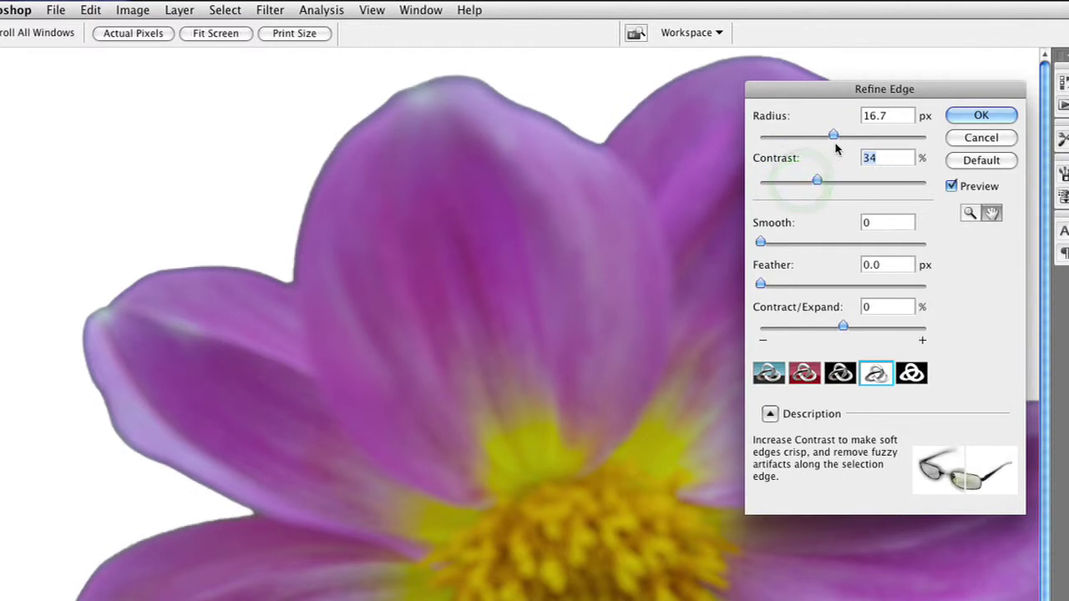
{"action": "left_click_drag", "start_coordinate": [842, 134], "coordinate": [849, 134]}
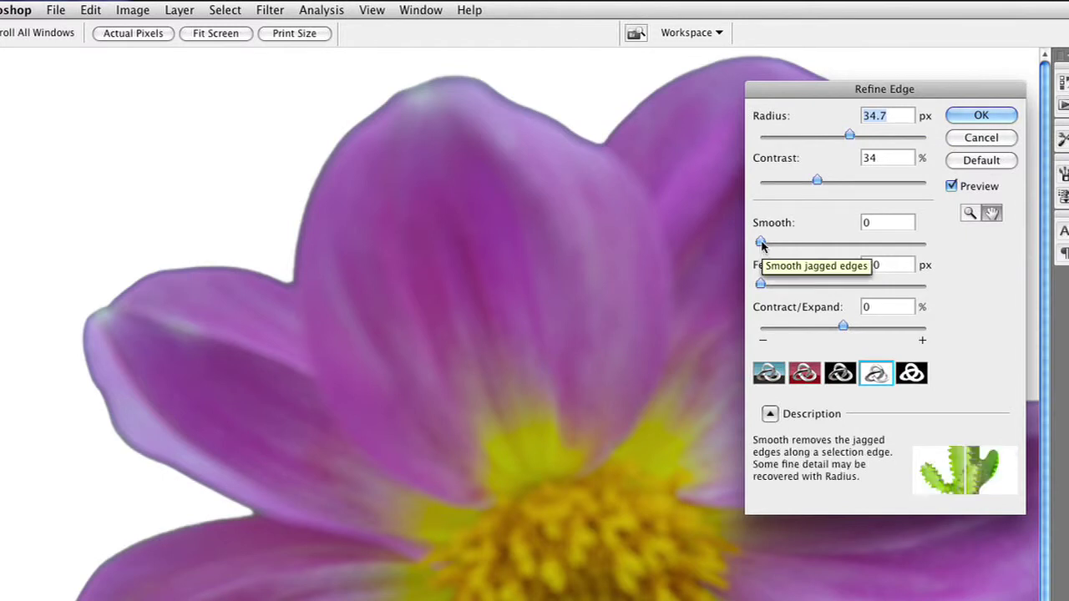
- Set Smooth to 40, Feather to 2.6 px and Contract/Expand to -32%
{"action": "left_click_drag", "start_coordinate": [761, 243], "coordinate": [826, 248]}
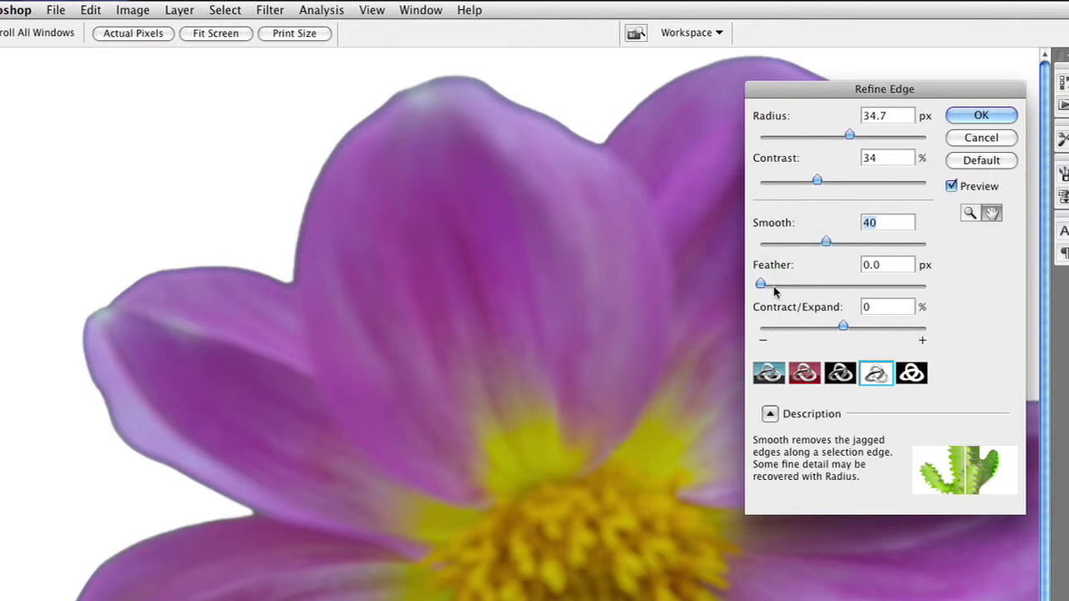
{"action": "left_click_drag", "start_coordinate": [765, 289], "coordinate": [774, 289]}
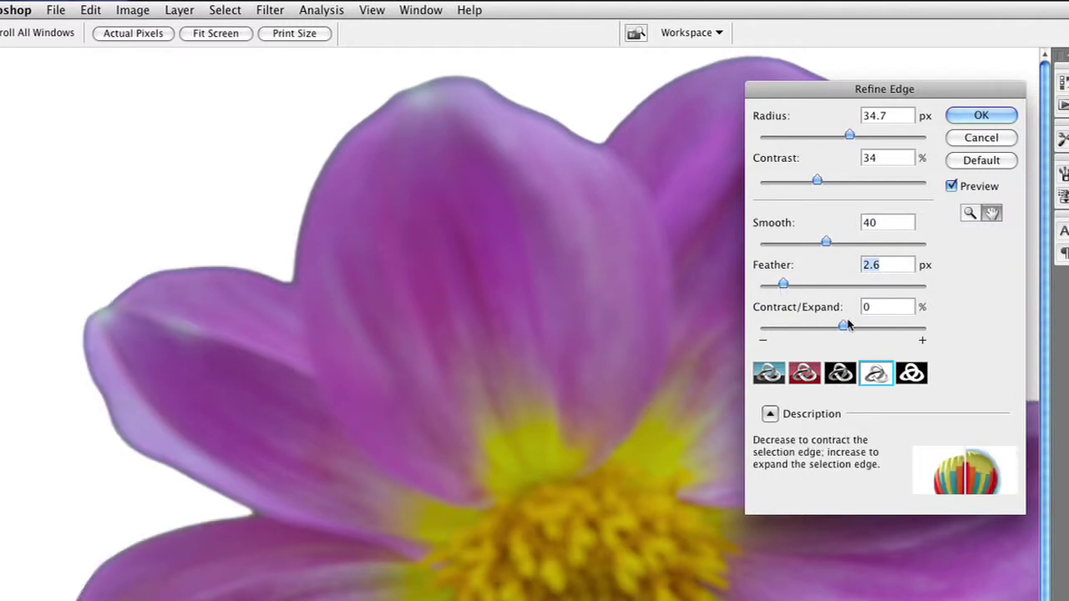
{"action": "left_click_drag", "start_coordinate": [839, 328], "coordinate": [825, 330]}
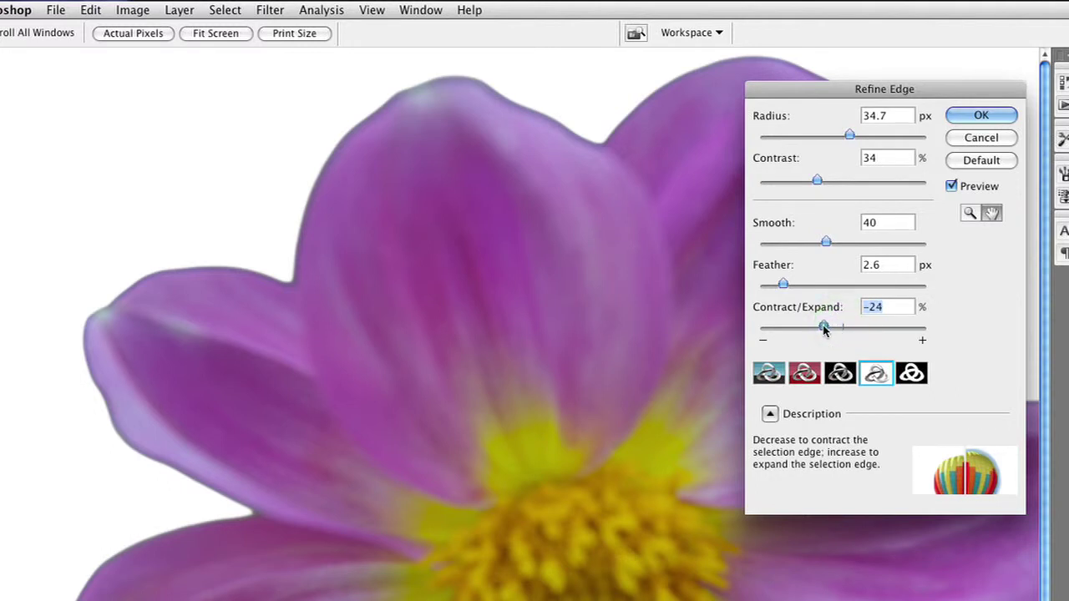
{"action": "left_click_drag", "start_coordinate": [824, 329], "coordinate": [782, 329]}
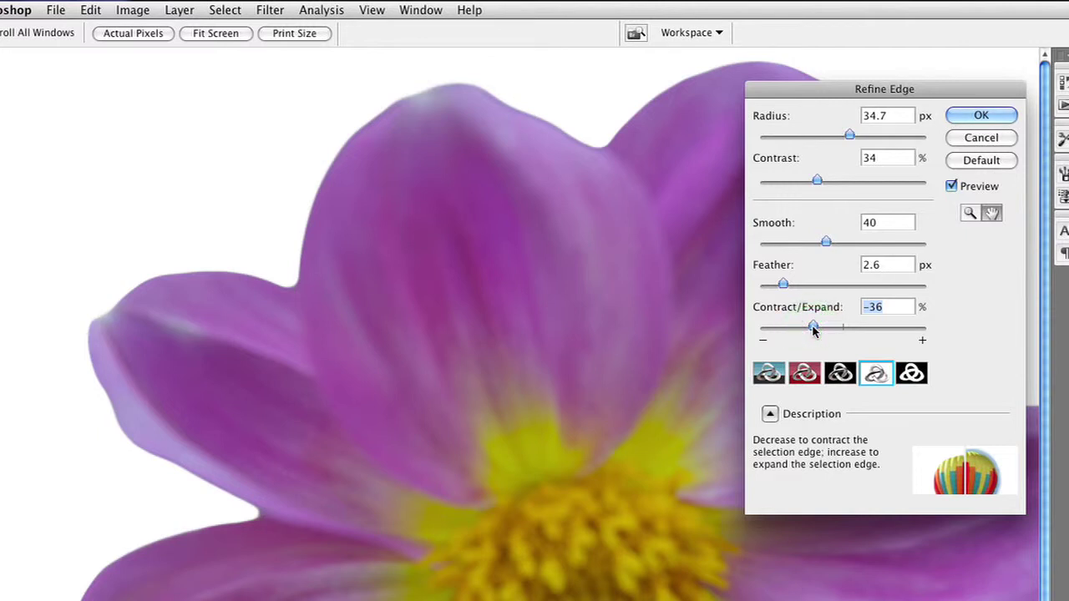
{"action": "left_click_drag", "start_coordinate": [815, 328], "coordinate": [818, 329]}
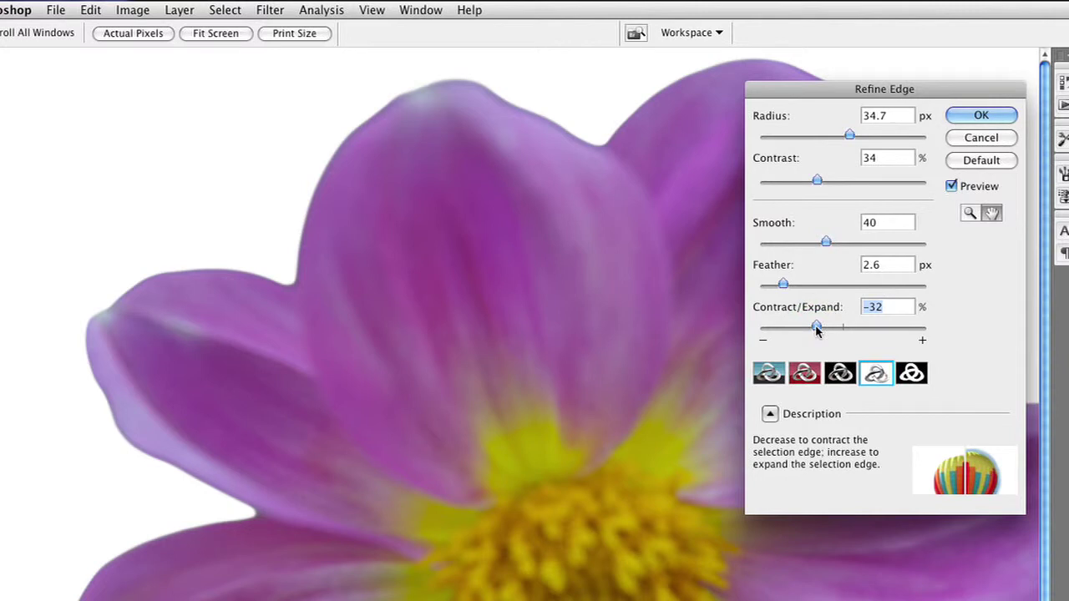
{"action": "key", "text": "f"}
{"action": "key", "text": "f"}
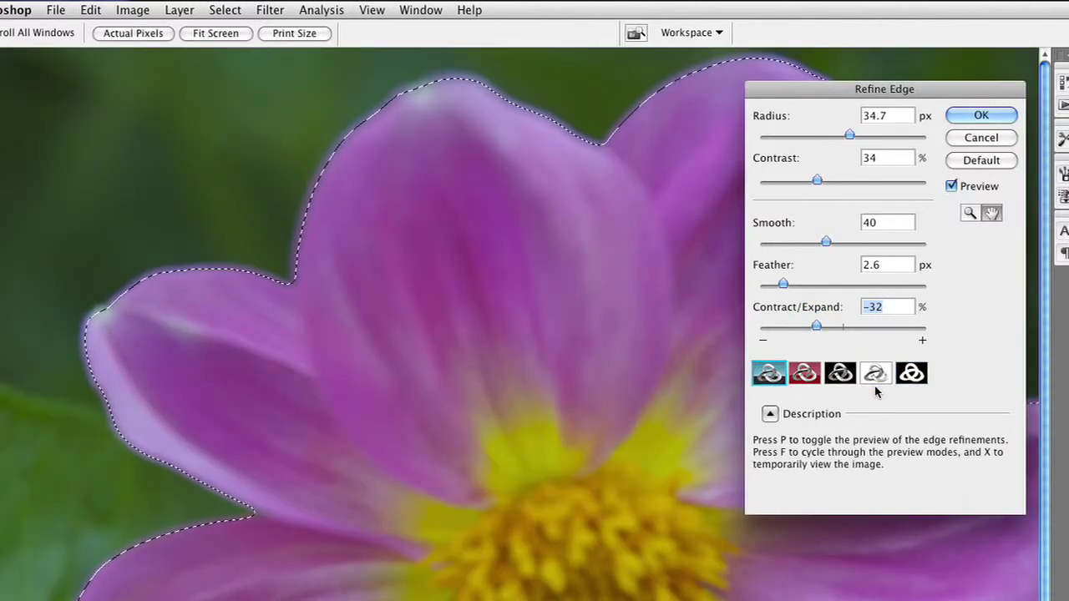
- Switch to the overlay preview and change its mask colour from blue to light green
{"action": "key", "text": "f"}
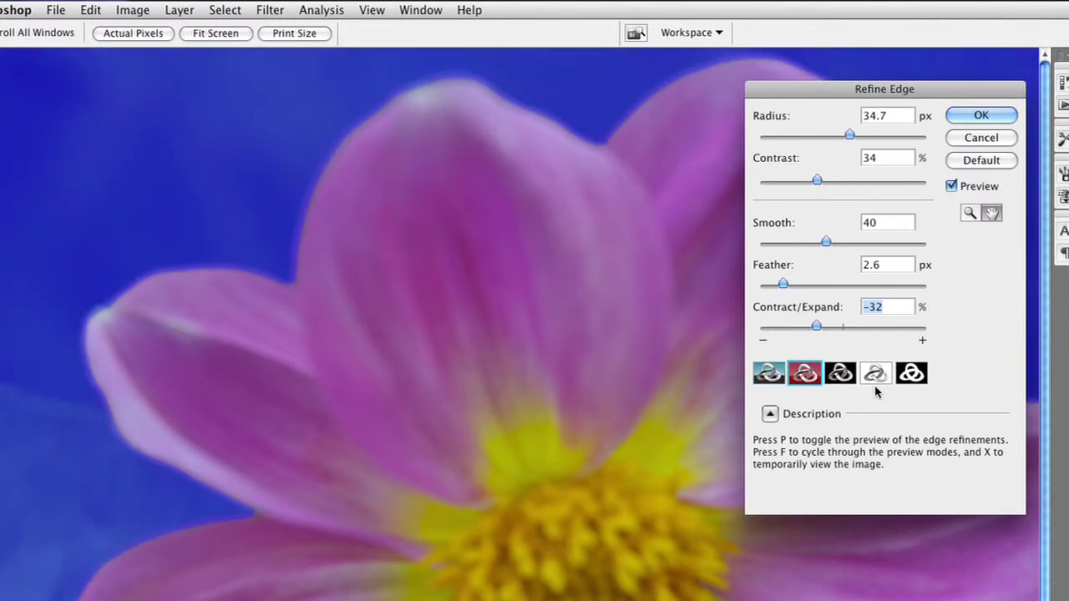
{"action": "double_click", "coordinate": [808, 380]}
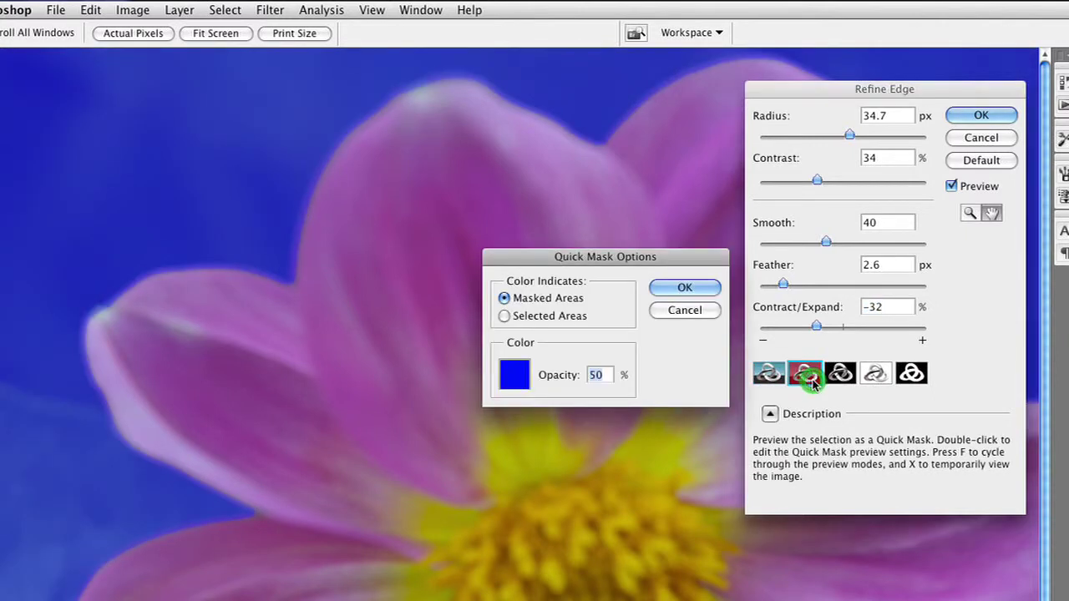
{"action": "left_click", "coordinate": [510, 374]}
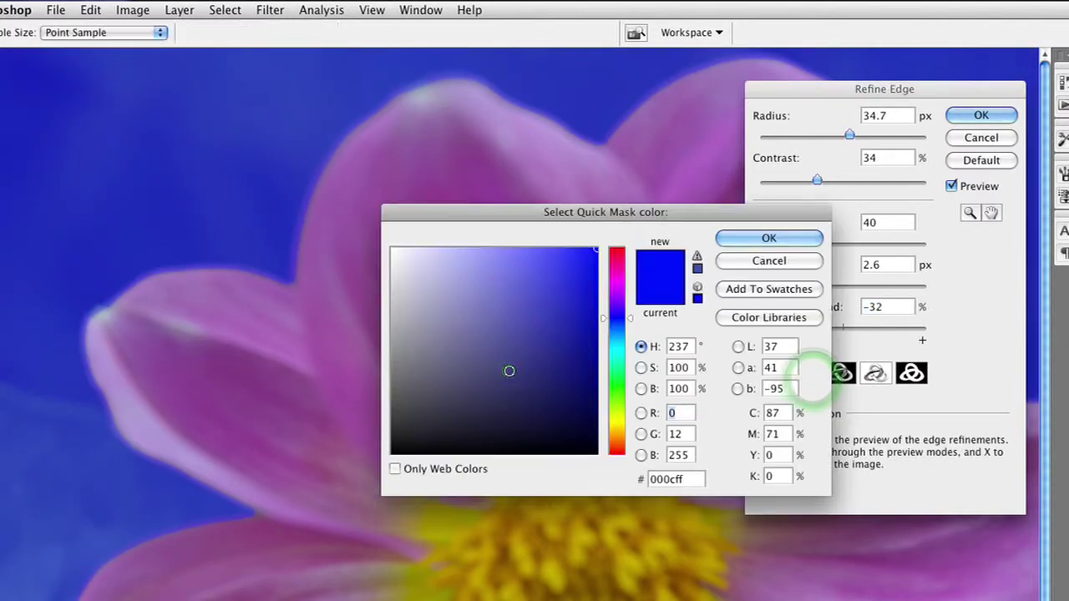
{"action": "left_click", "coordinate": [618, 376]}
{"action": "left_click", "coordinate": [560, 267]}
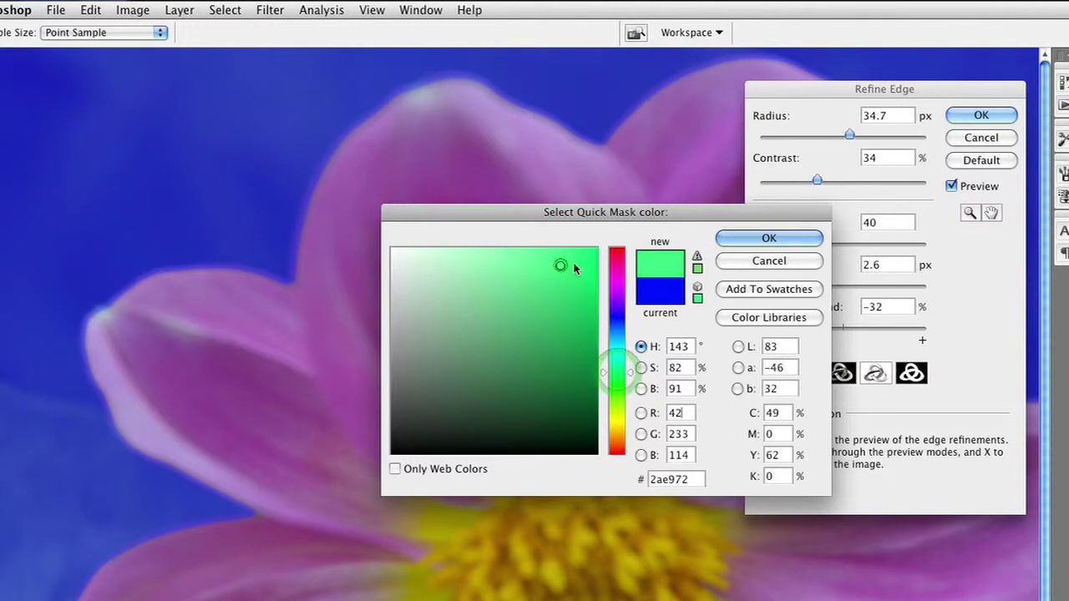
{"action": "left_click", "coordinate": [739, 242]}
{"action": "left_click", "coordinate": [683, 286]}
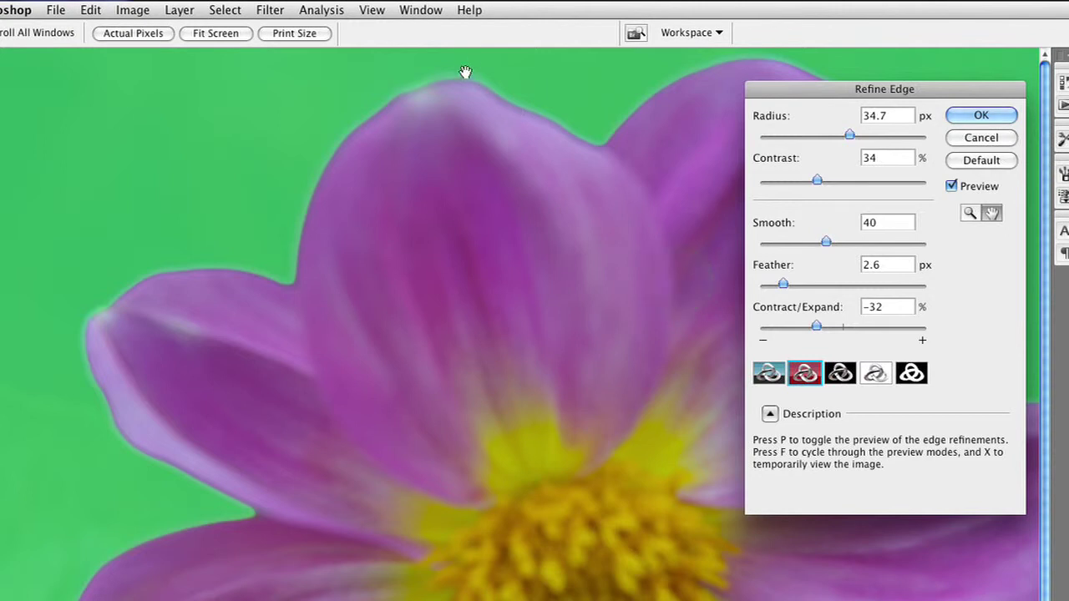
- Check the edges On Black, On White and as a mask, then apply Refine Edge
{"action": "key", "text": "f"}
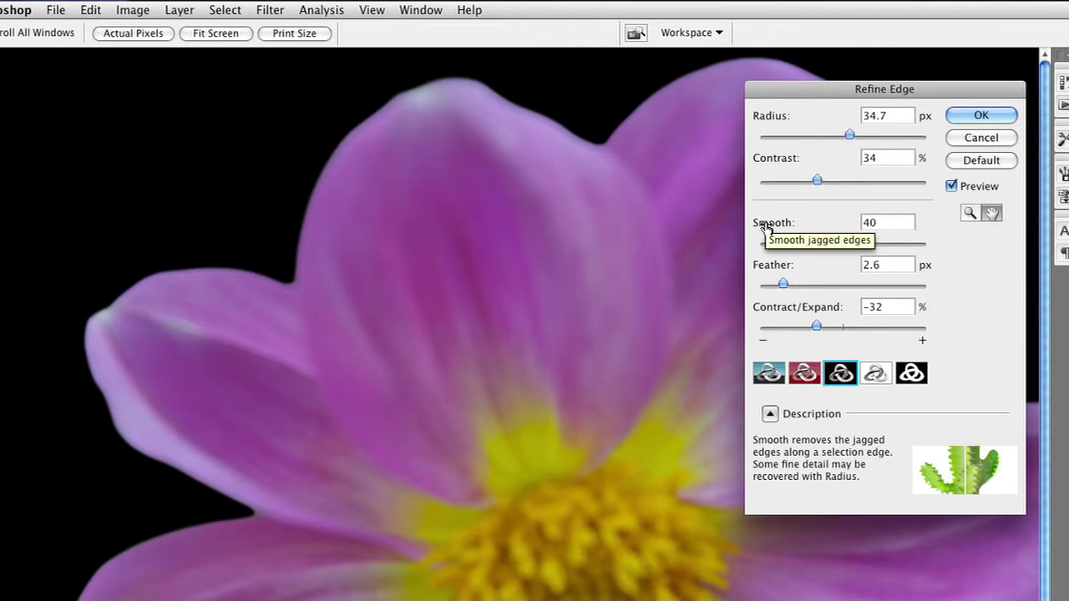
{"action": "key", "text": "f"}
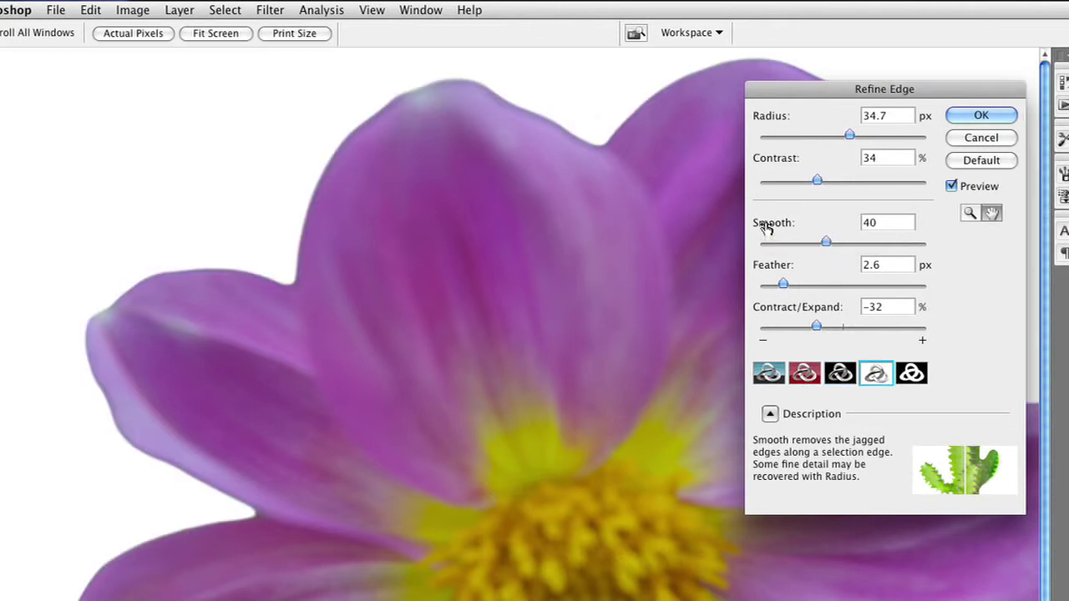
{"action": "key", "text": "f"}
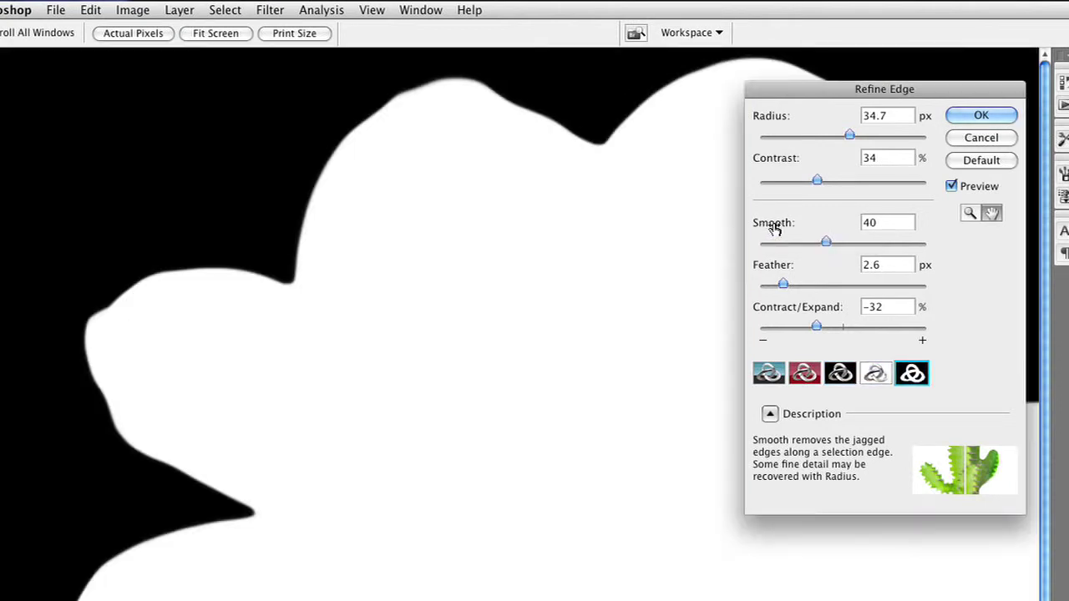
{"action": "mouse_move", "coordinate": [665, 496]}
{"action": "left_mouse_down"}
{"action": "mouse_move", "coordinate": [489, 258]}
{"action": "mouse_move", "coordinate": [532, 342]}
{"action": "left_mouse_up"}
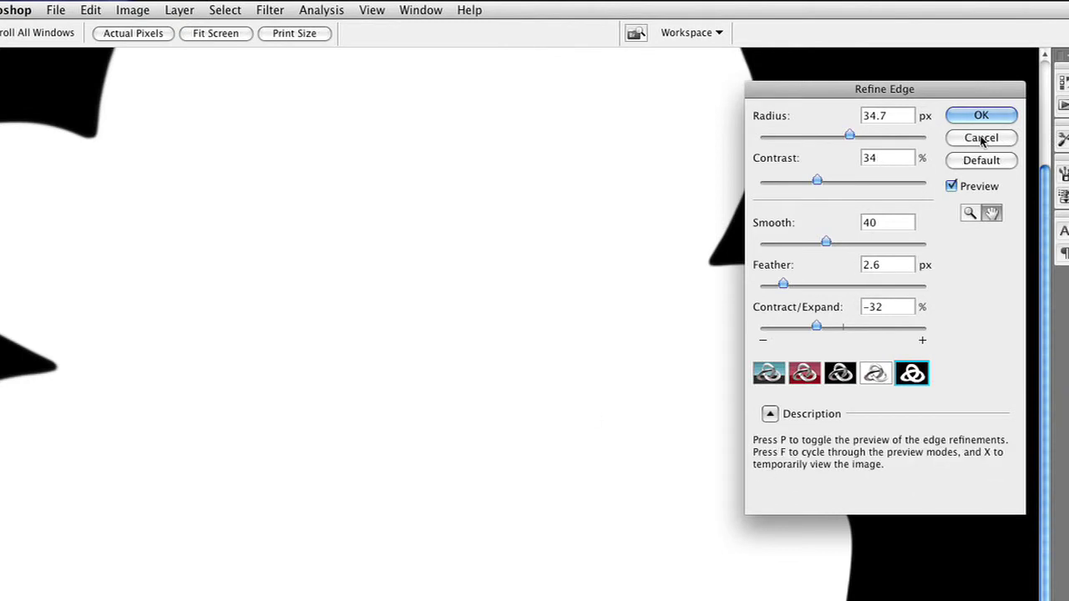
{"action": "left_click", "coordinate": [995, 123]}
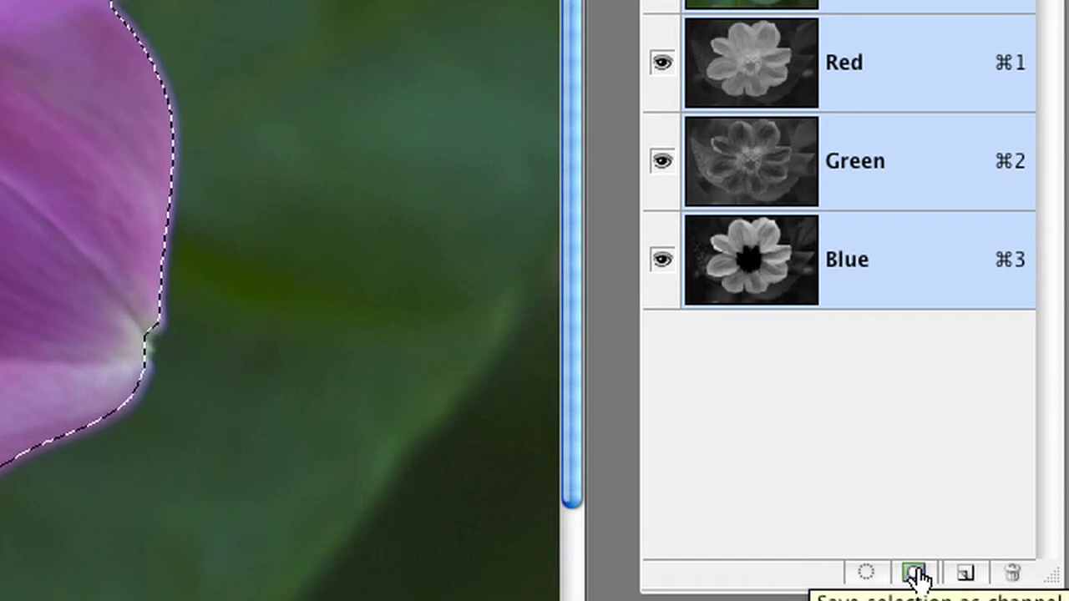
- Save the selection as the Alpha 1 channel, show it as an overlay, and deselect
{"action": "left_click", "coordinate": [917, 575]}
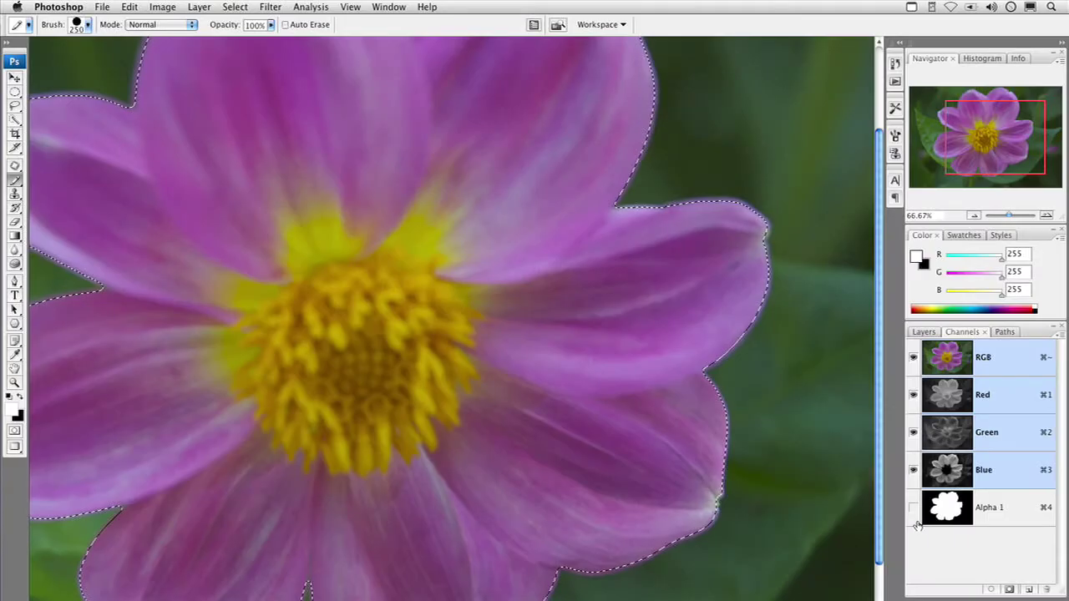
{"action": "left_click", "coordinate": [914, 507]}
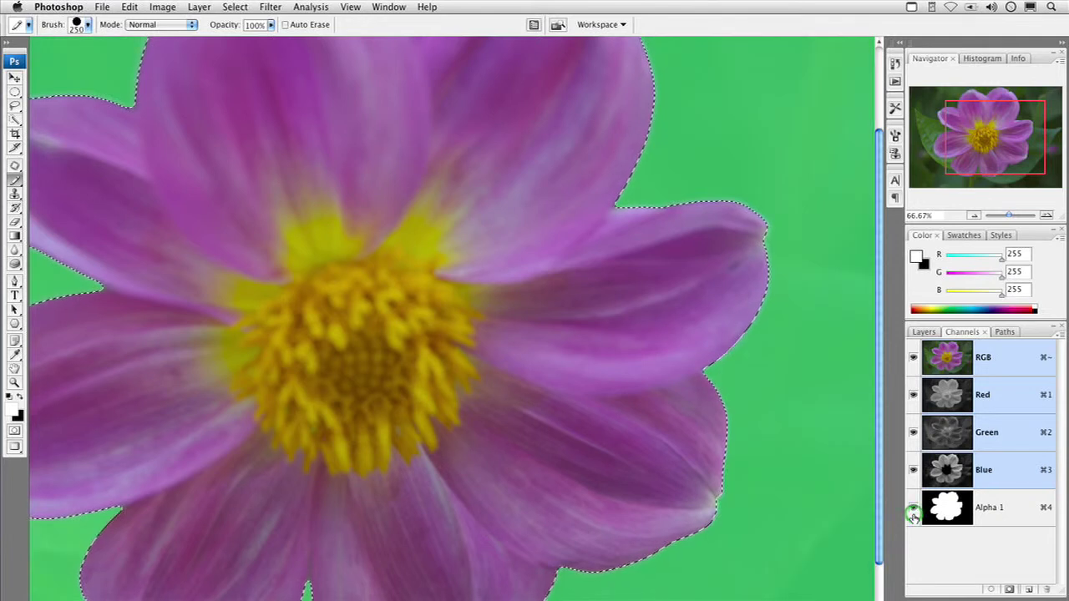
{"action": "key", "text": "super+d"}
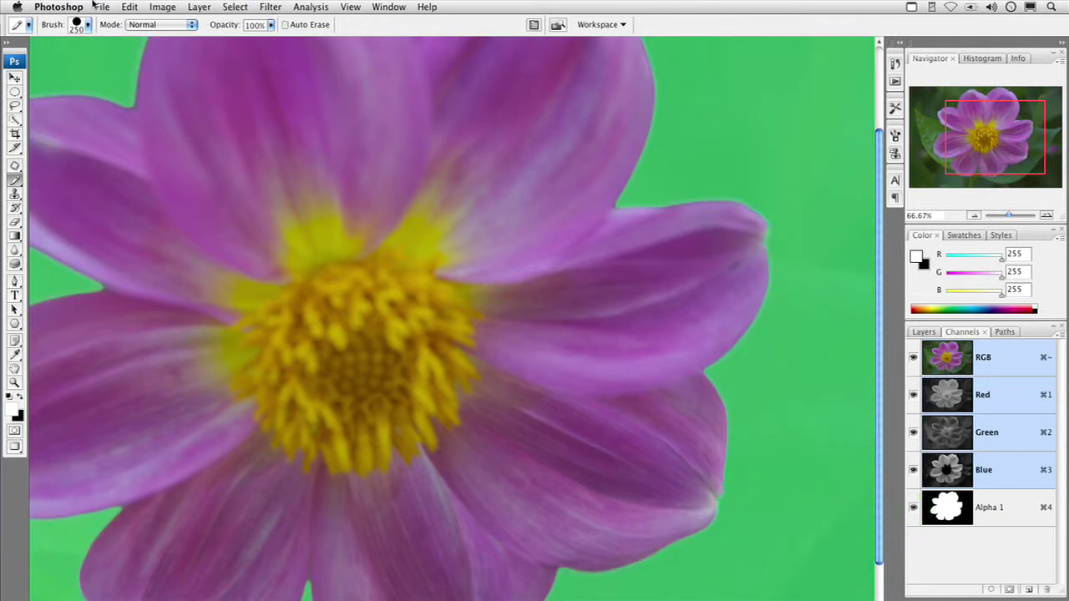
{"action": "left_click", "coordinate": [100, 7]}
- Save the image as Purple_Flower.tif (TIFF with alpha channels), replacing the existing file with uncompressed options
{"action": "left_click", "coordinate": [136, 161]}
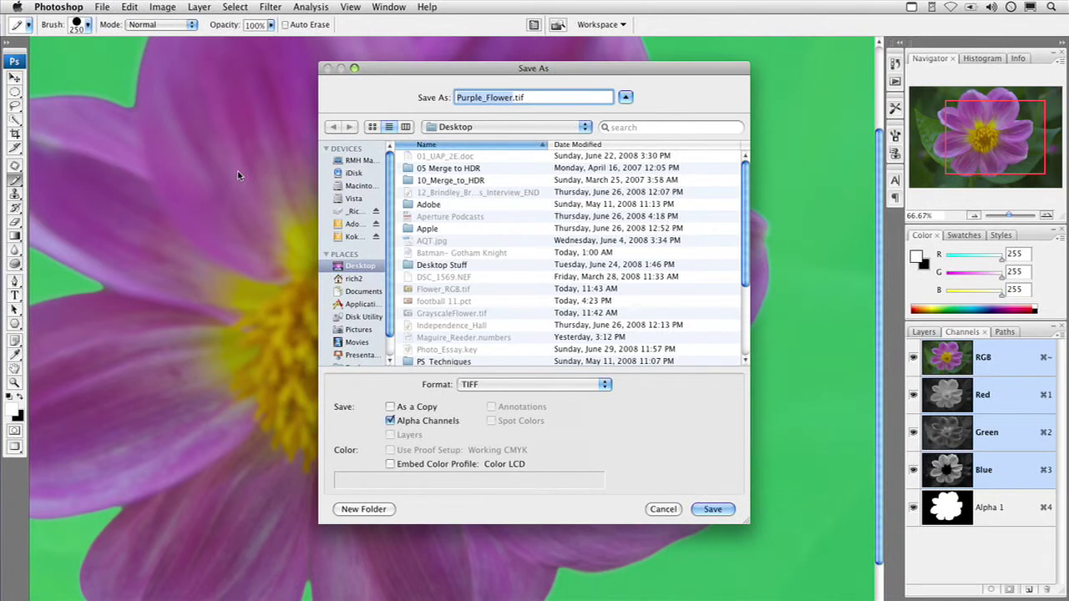
{"action": "key", "text": "Return"}
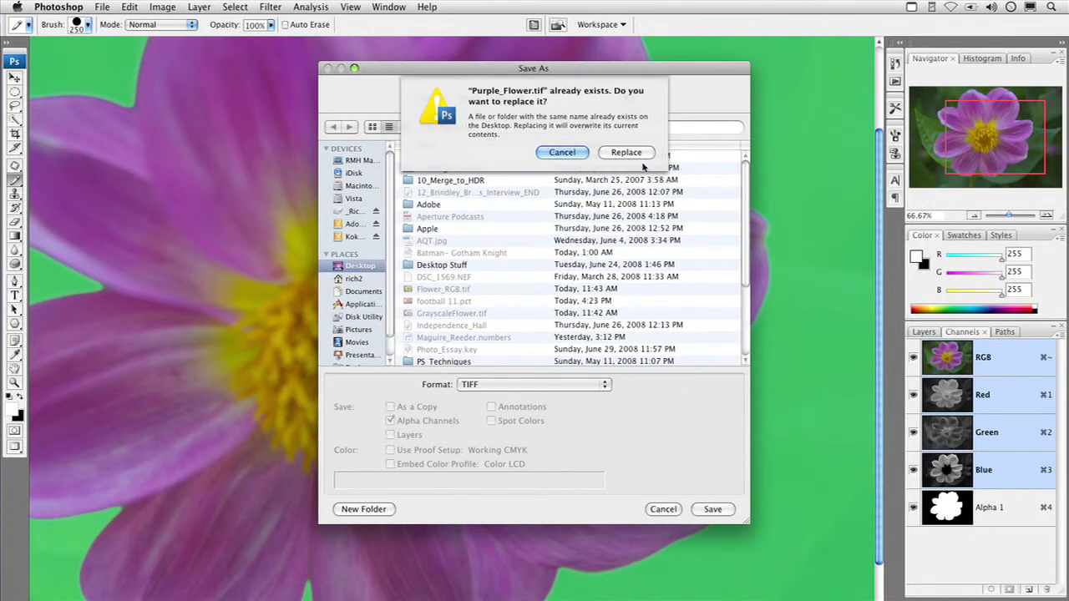
{"action": "left_click", "coordinate": [632, 157]}
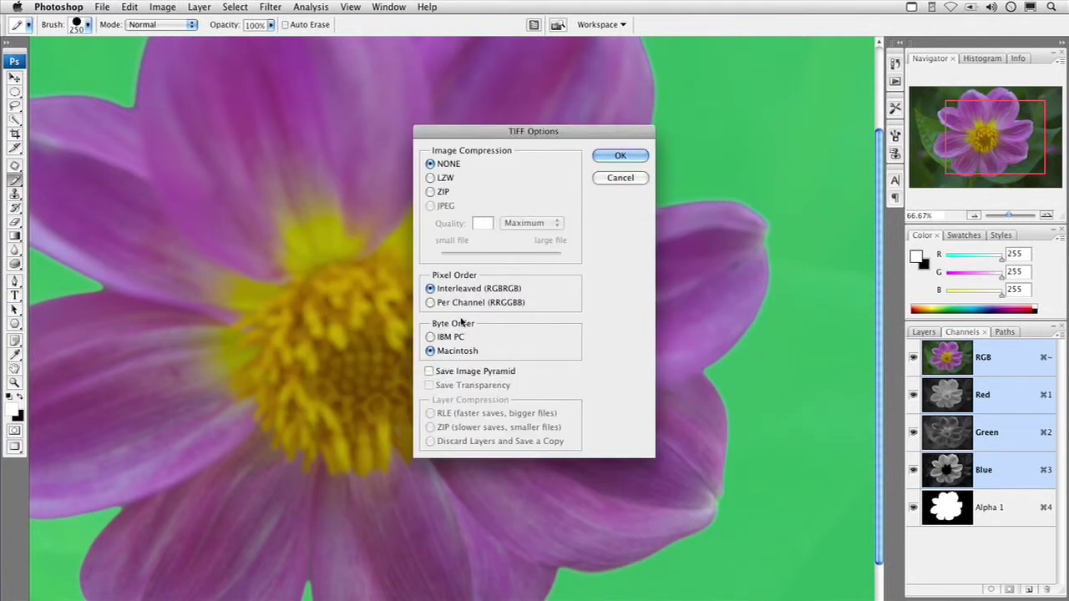
{"action": "left_click", "coordinate": [618, 157]}
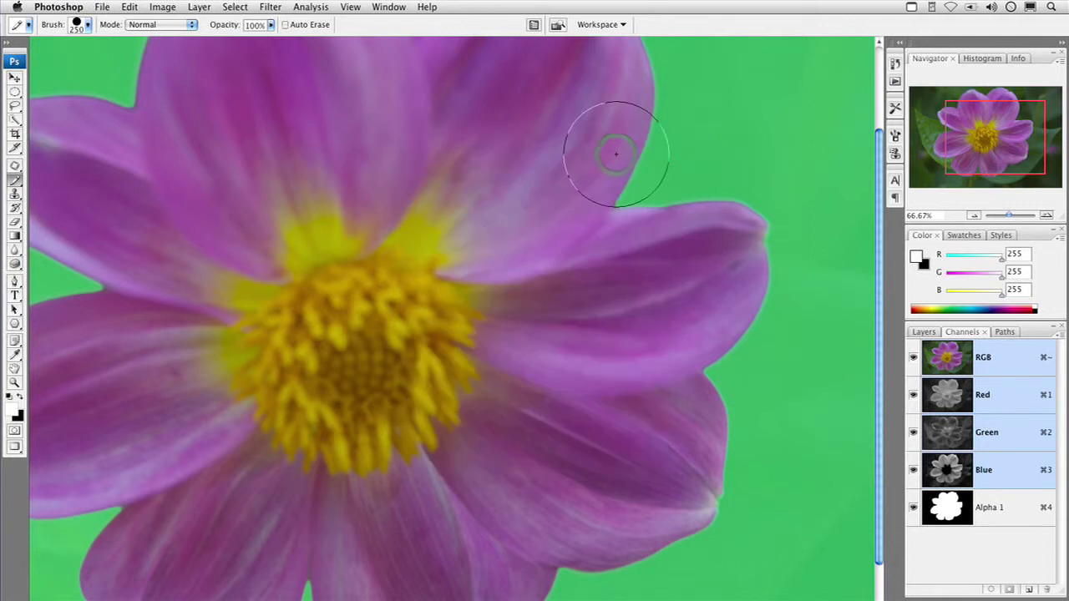